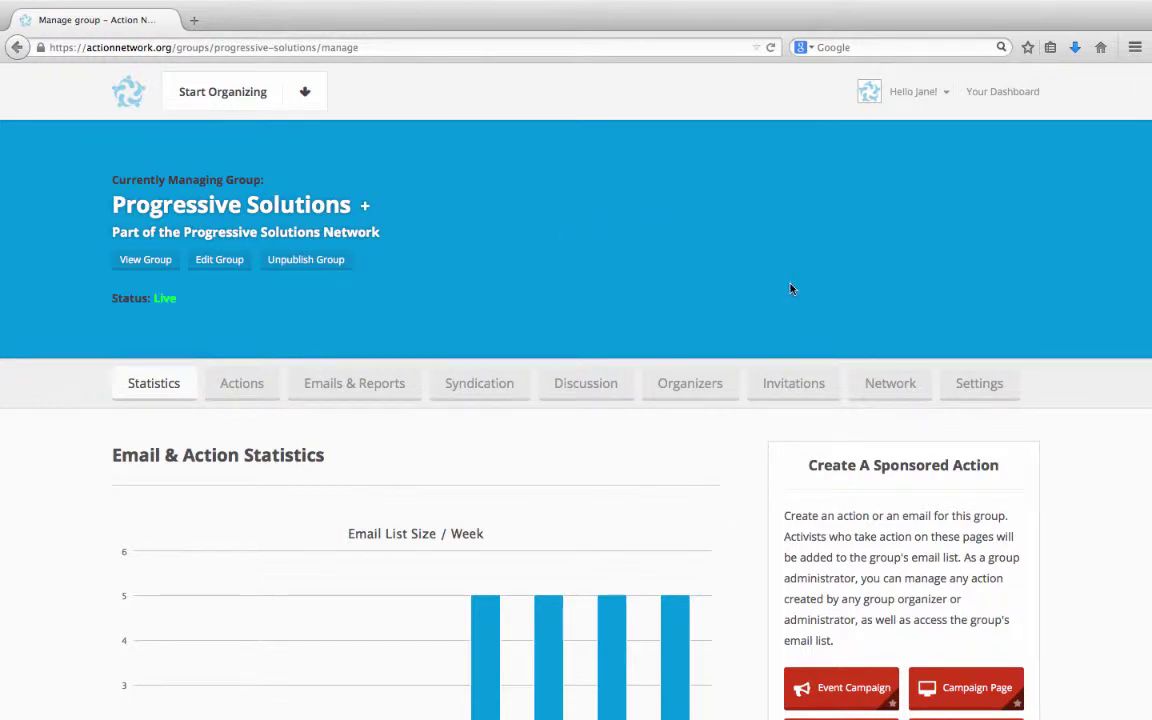
# - Create a syndication package titled "Coalition Education Campaign Actions" and add all network groups as recipients
pyautogui.scroll(-5, 790, 289)
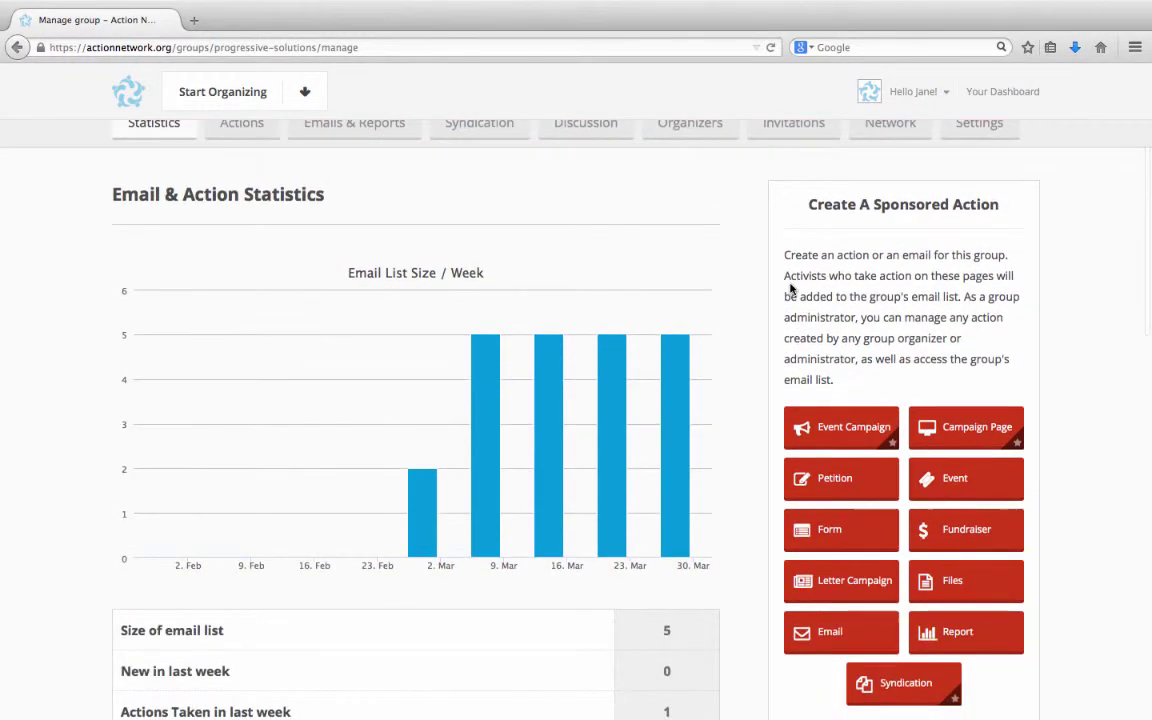
pyautogui.click(921, 684)
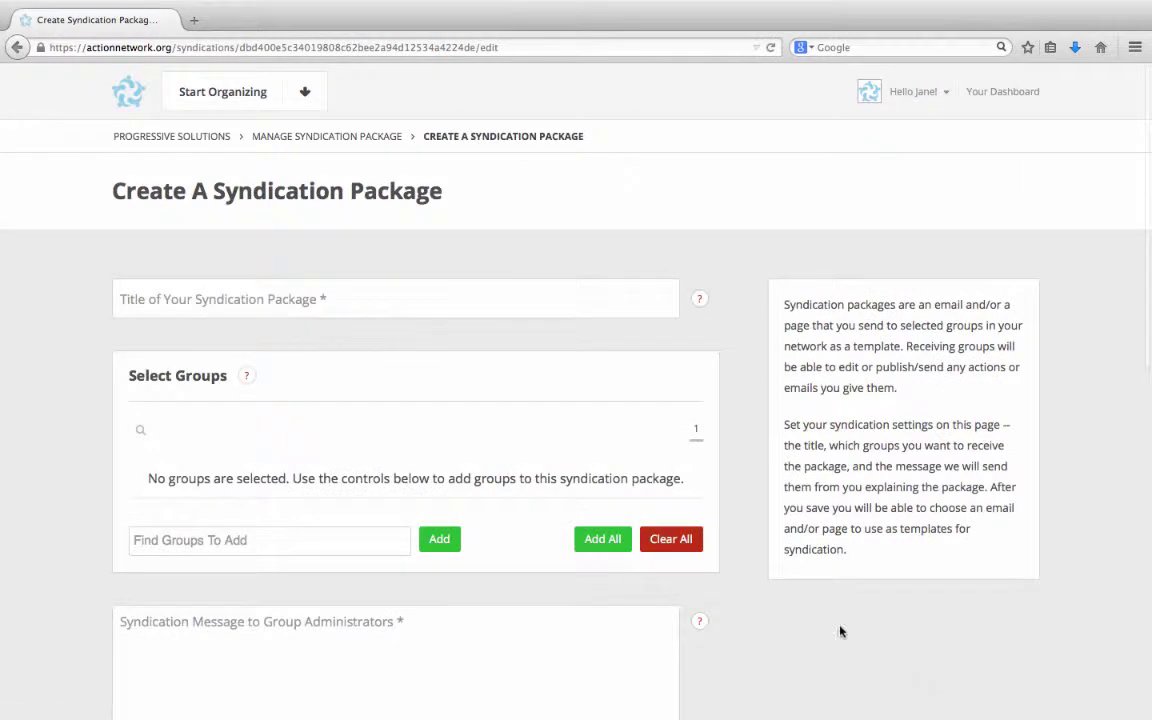
pyautogui.click(435, 300)
pyautogui.write('Coalition Edu')
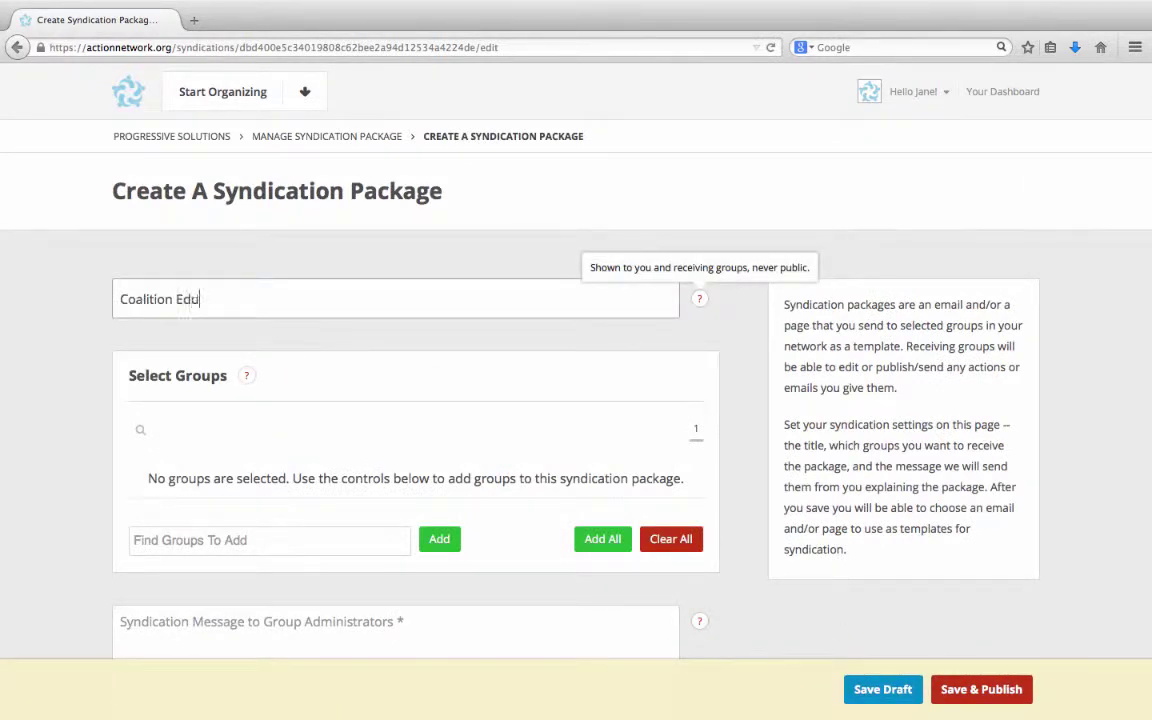
pyautogui.write('cation Campaign Actions')
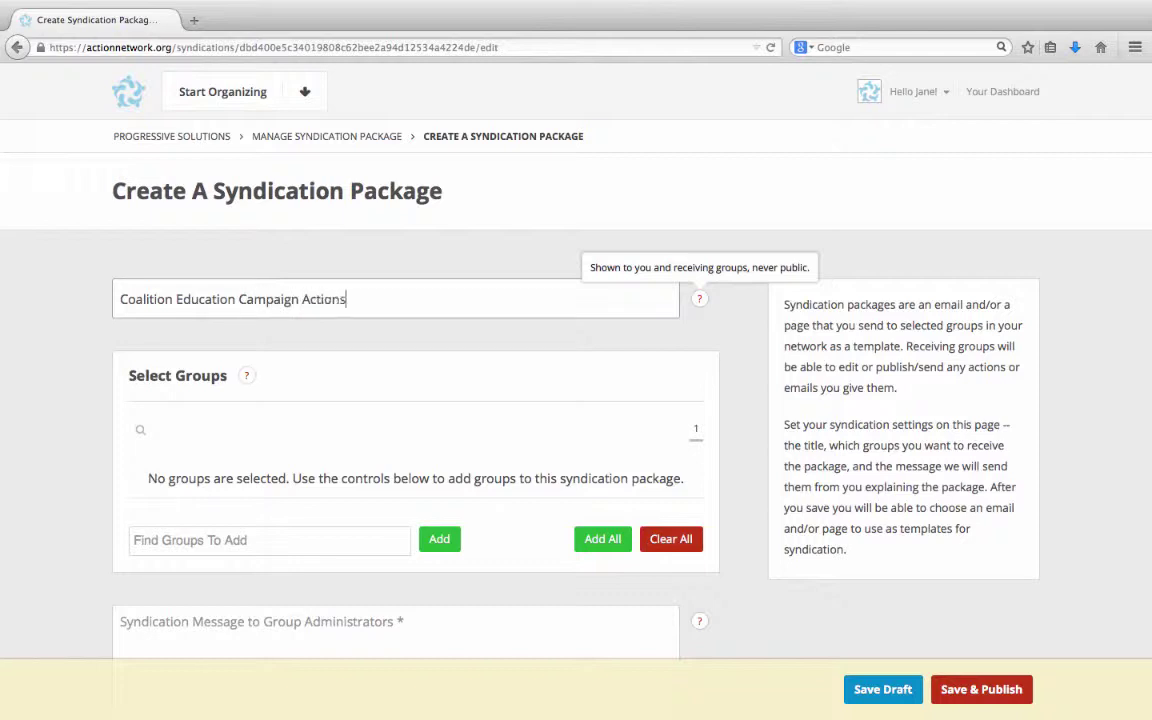
pyautogui.write('.')
pyautogui.press('BackSpace')
pyautogui.scroll(-3, 90, 464)
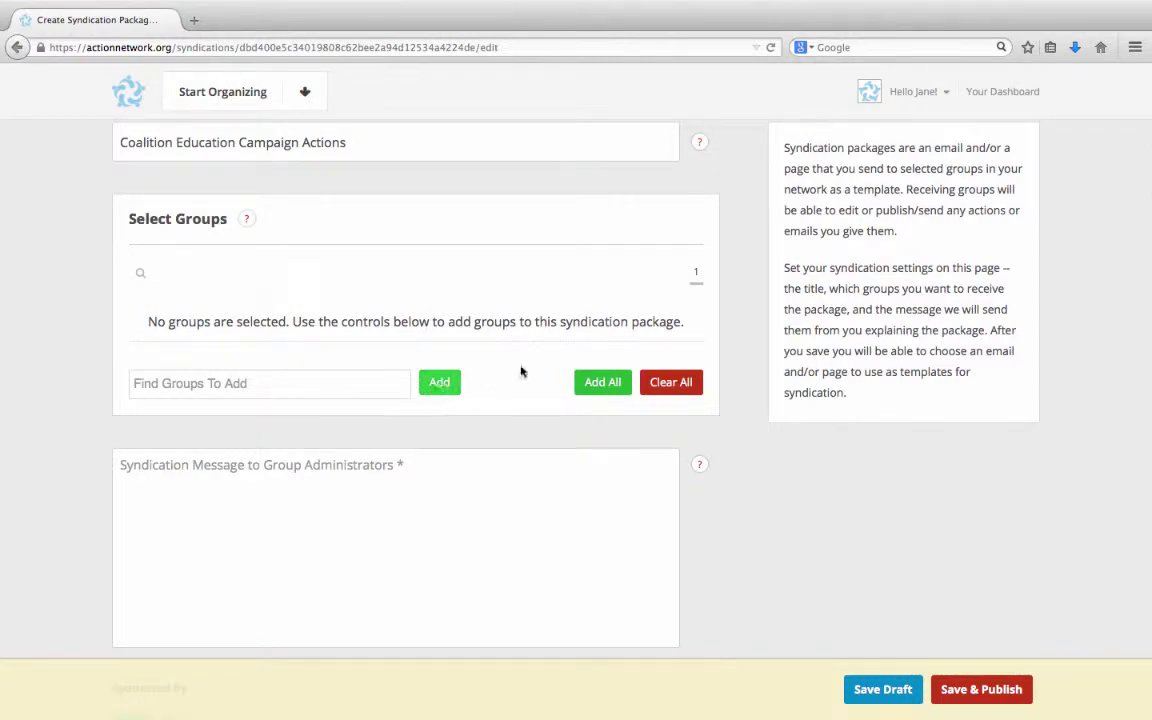
pyautogui.click(594, 386)
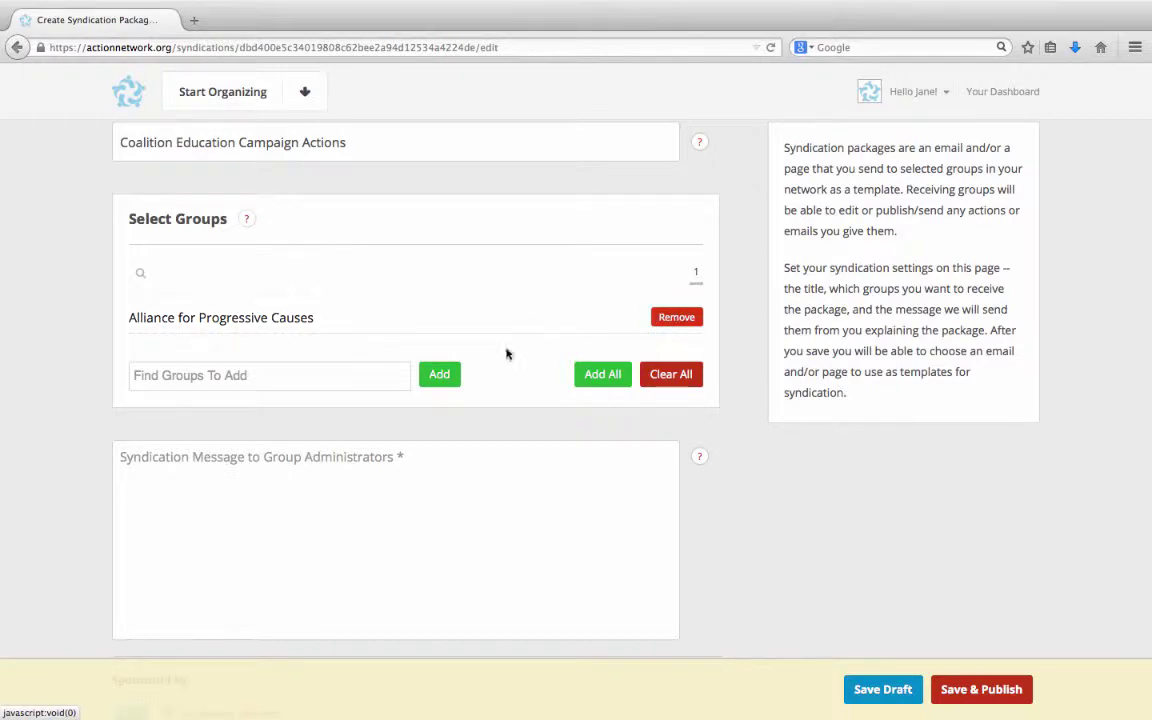
# - Enter the message "This is the story collection form and campaign launch email for the coalition education campaign." and submit the package for publishing
pyautogui.scroll(-2, 503, 354)
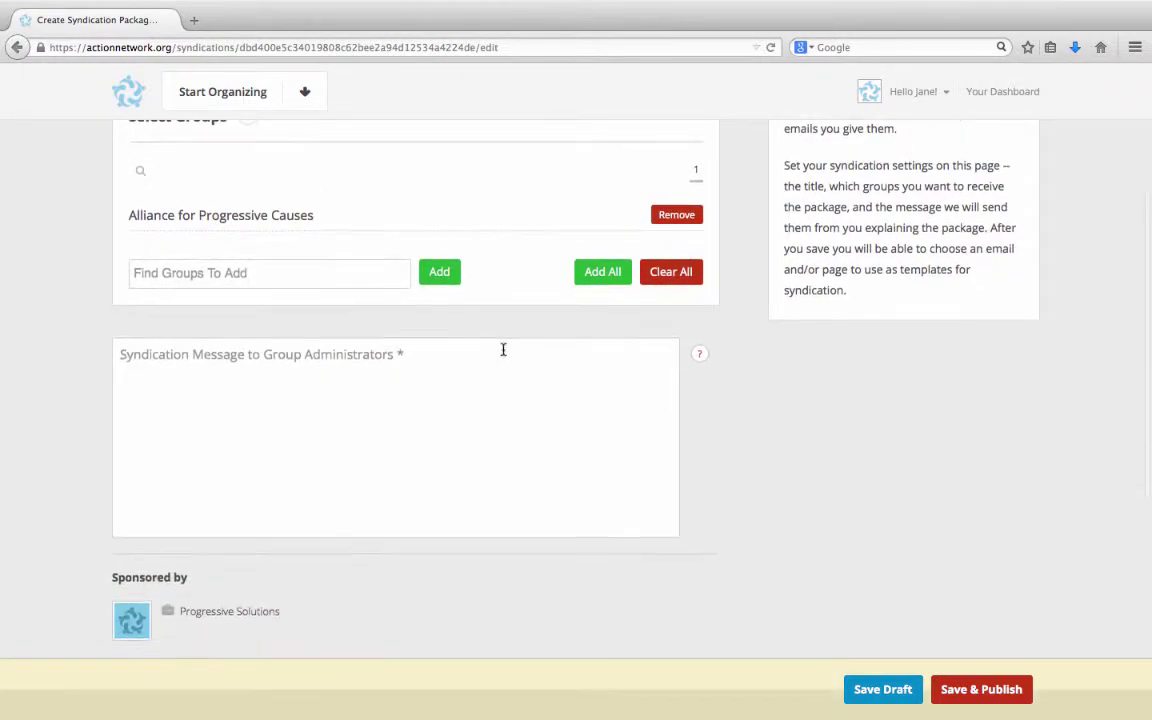
pyautogui.click(424, 383)
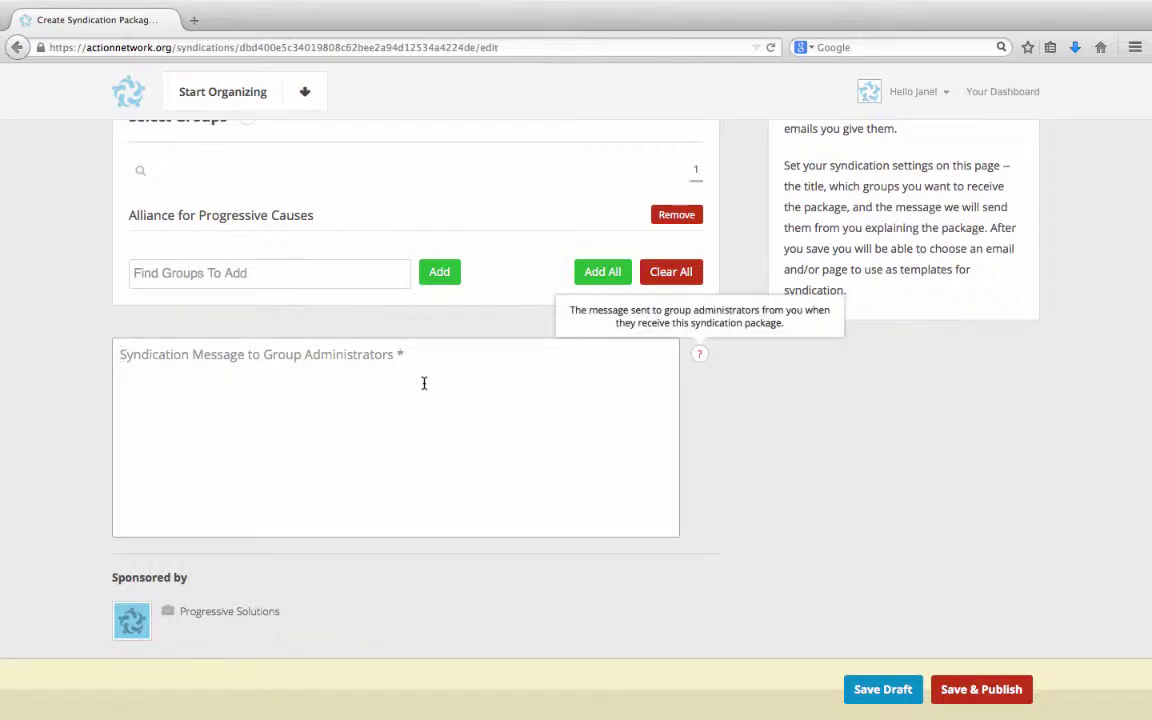
pyautogui.write('This is the story')
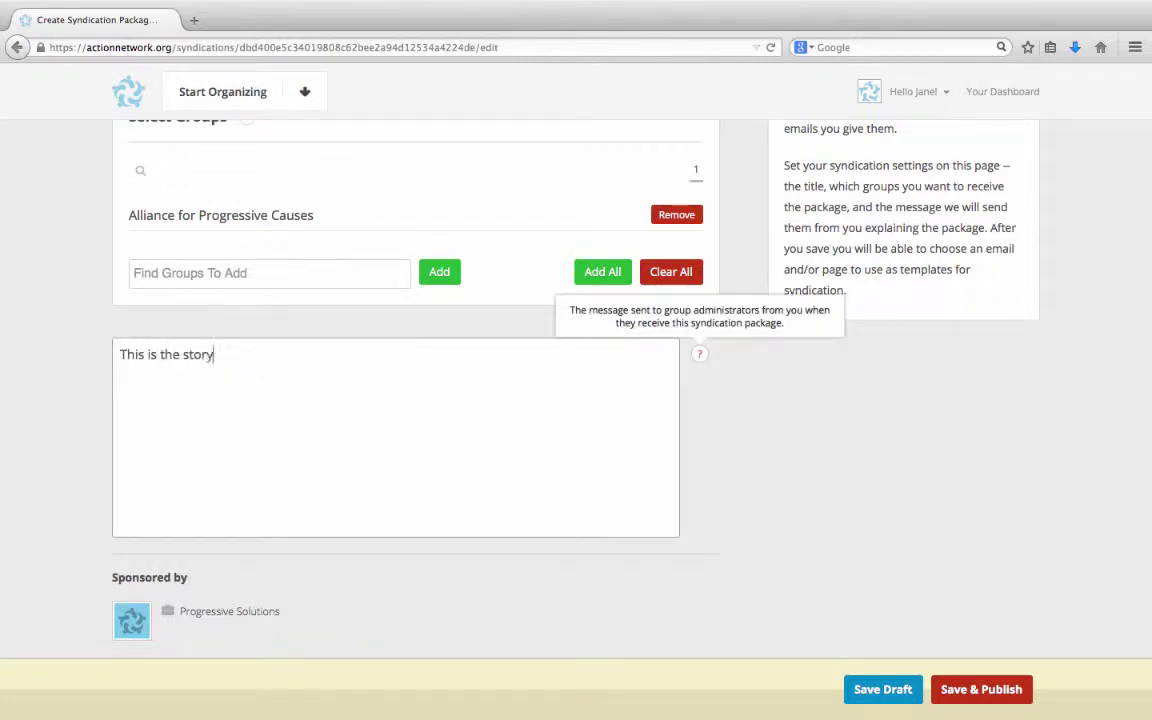
pyautogui.write(' collection form and cam')
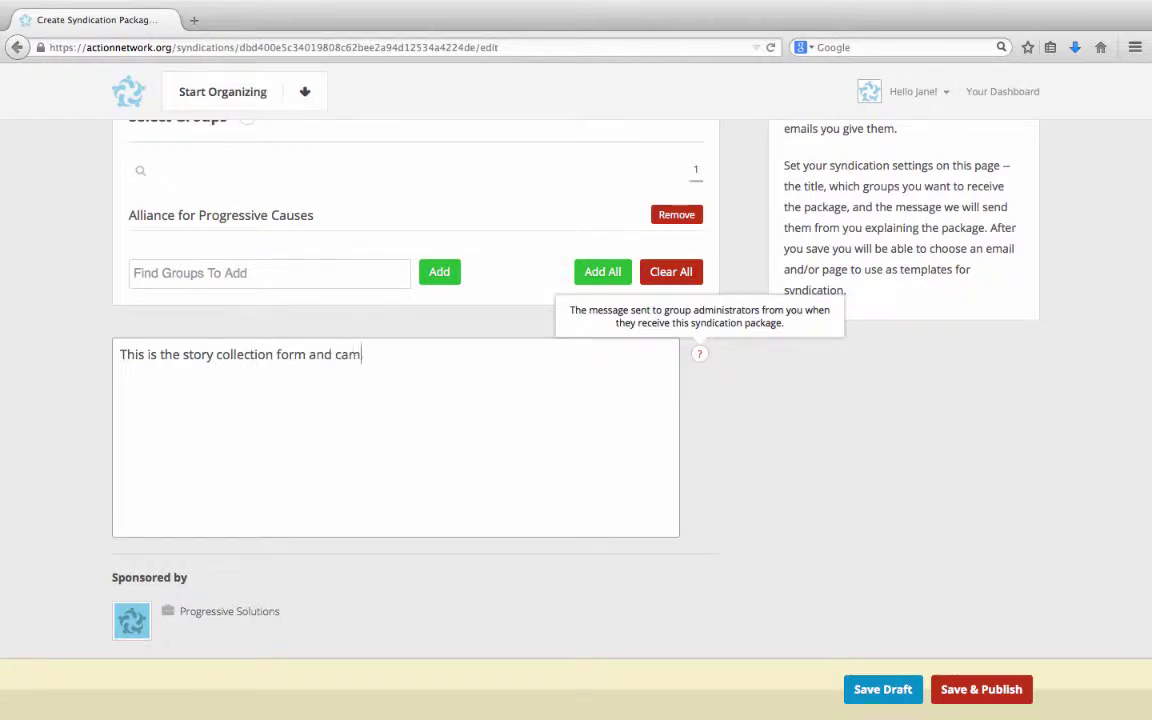
pyautogui.write('paign launch email for')
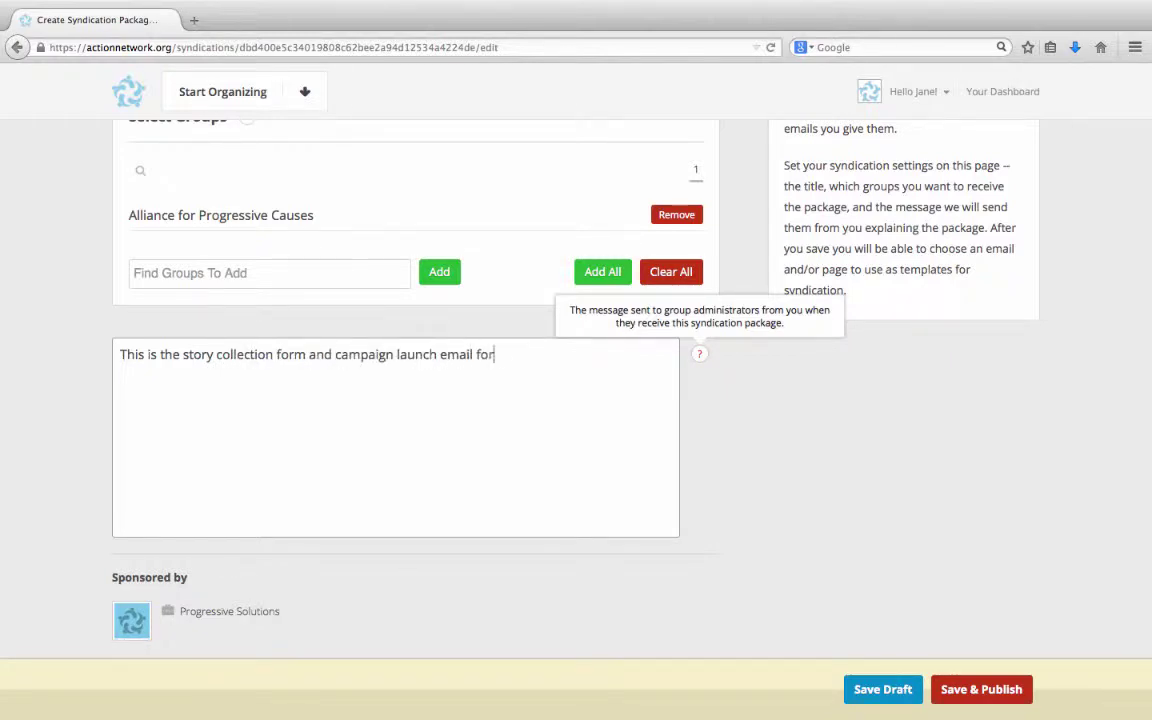
pyautogui.write(' the coalition education campaign.')
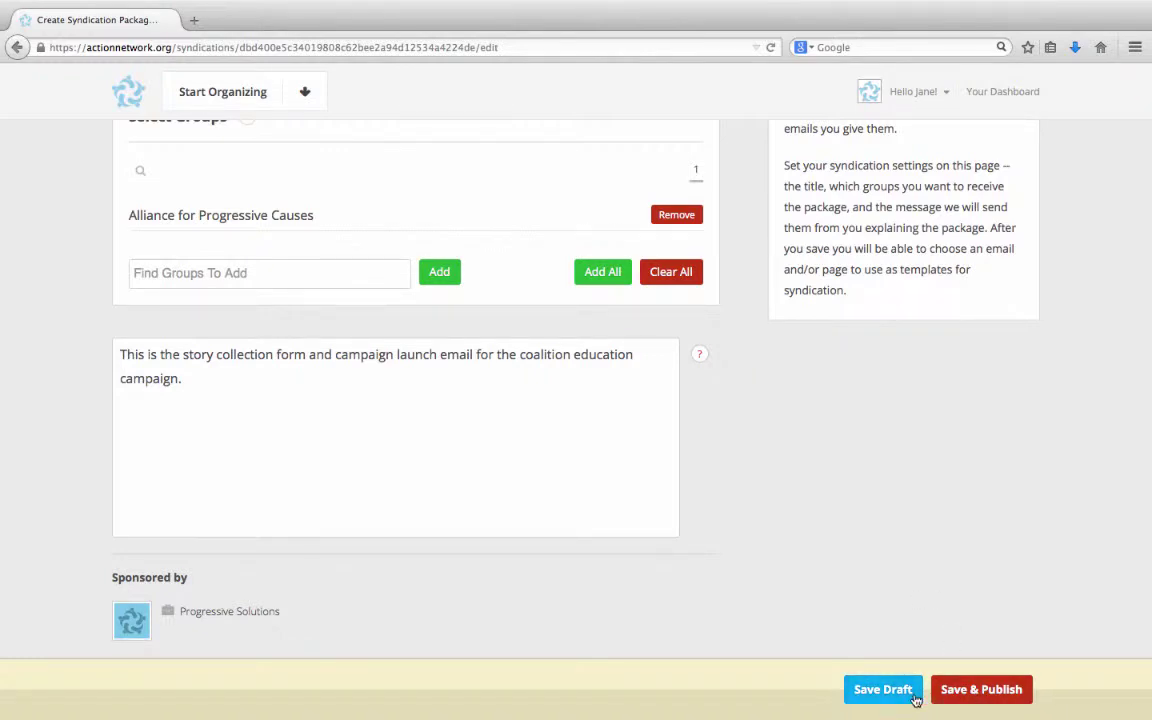
pyautogui.click(984, 690)
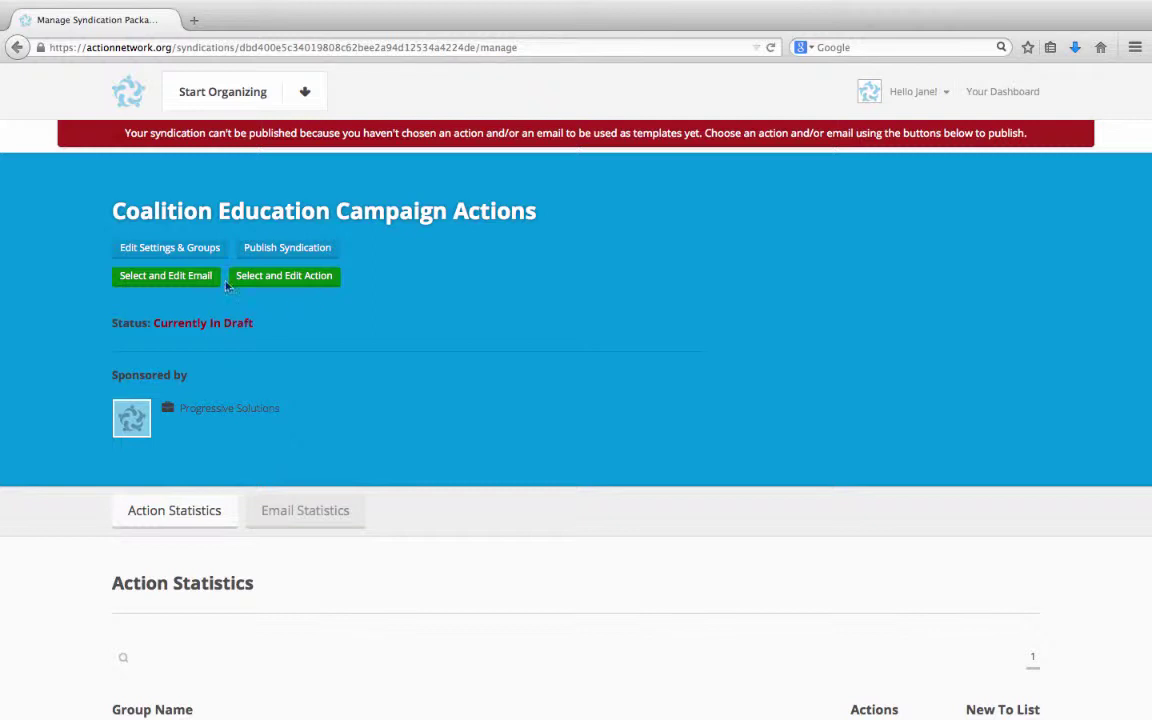
# - Choose the form "What does quality education mean to you?" as the package's action template and save it for syndication
pyautogui.click(291, 288)
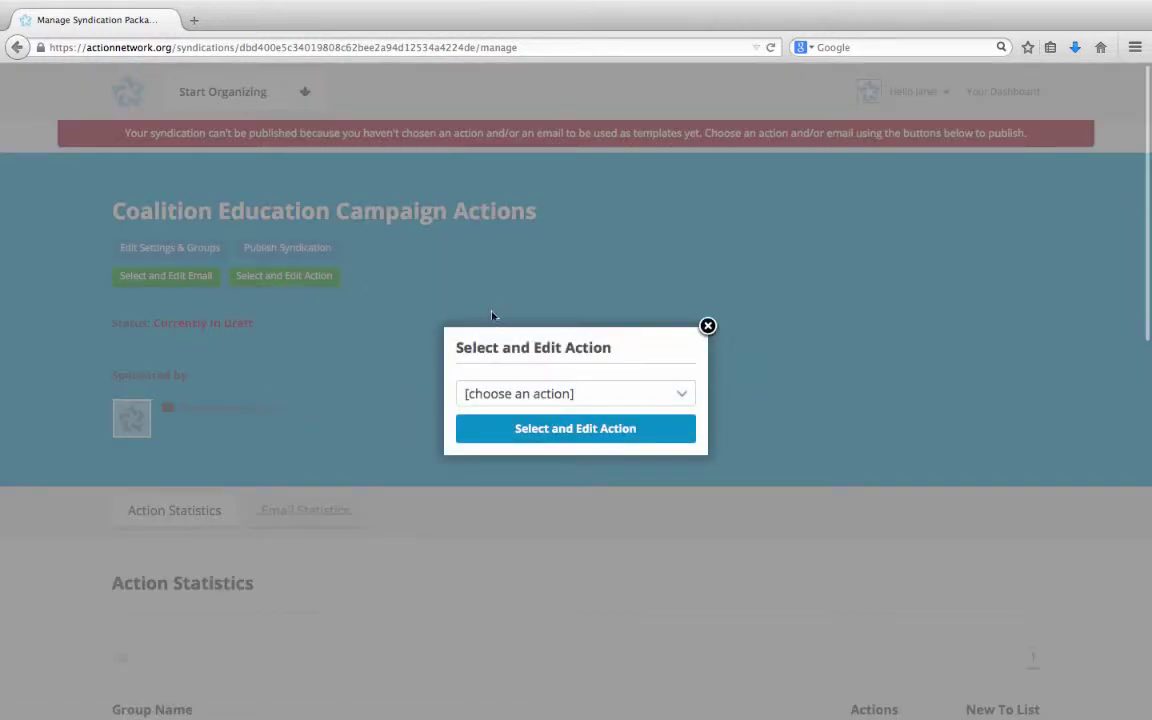
pyautogui.click(585, 394)
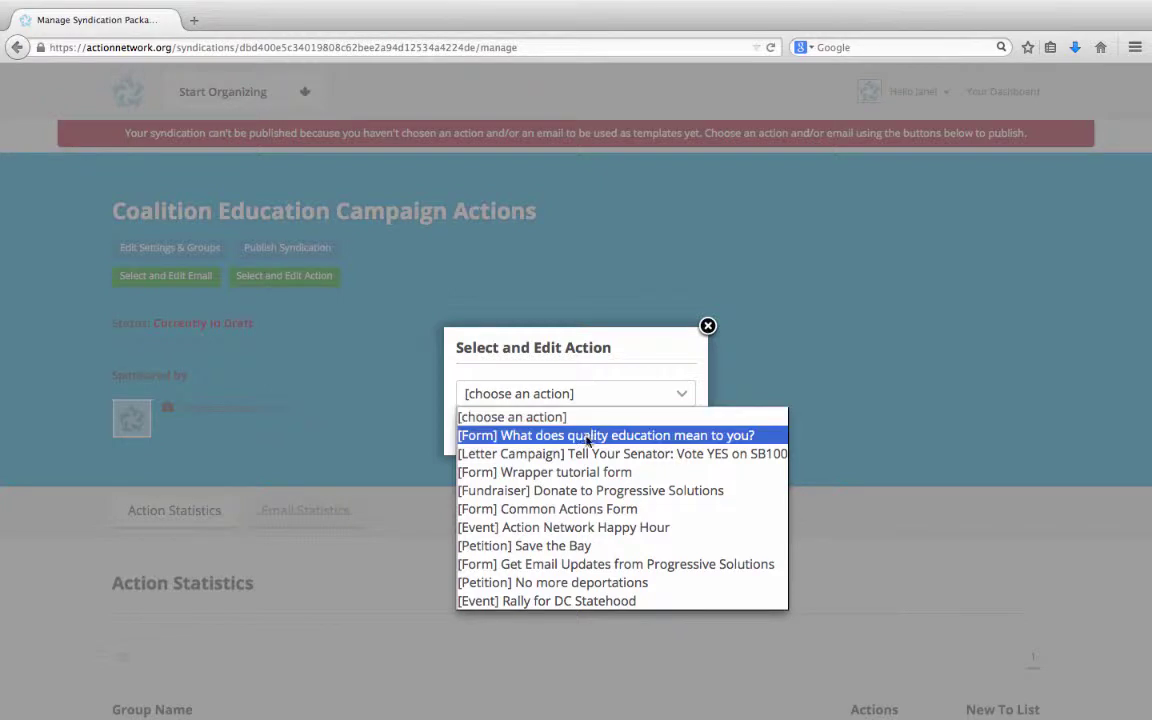
pyautogui.click(588, 436)
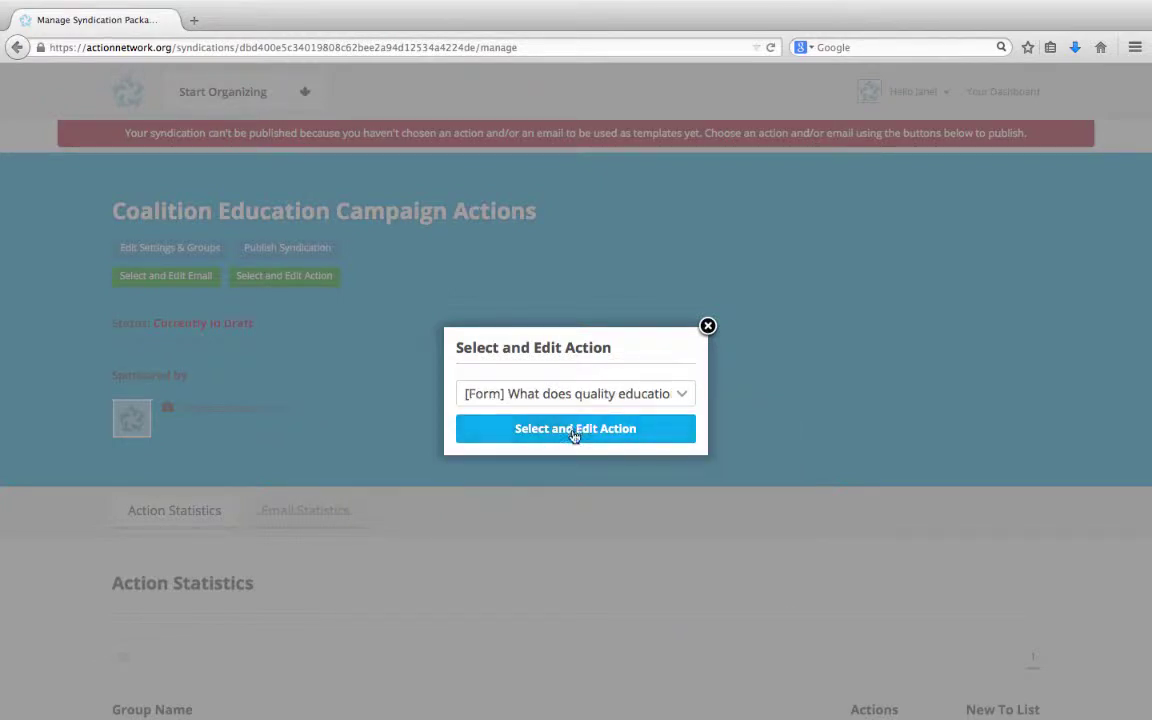
pyautogui.click(575, 430)
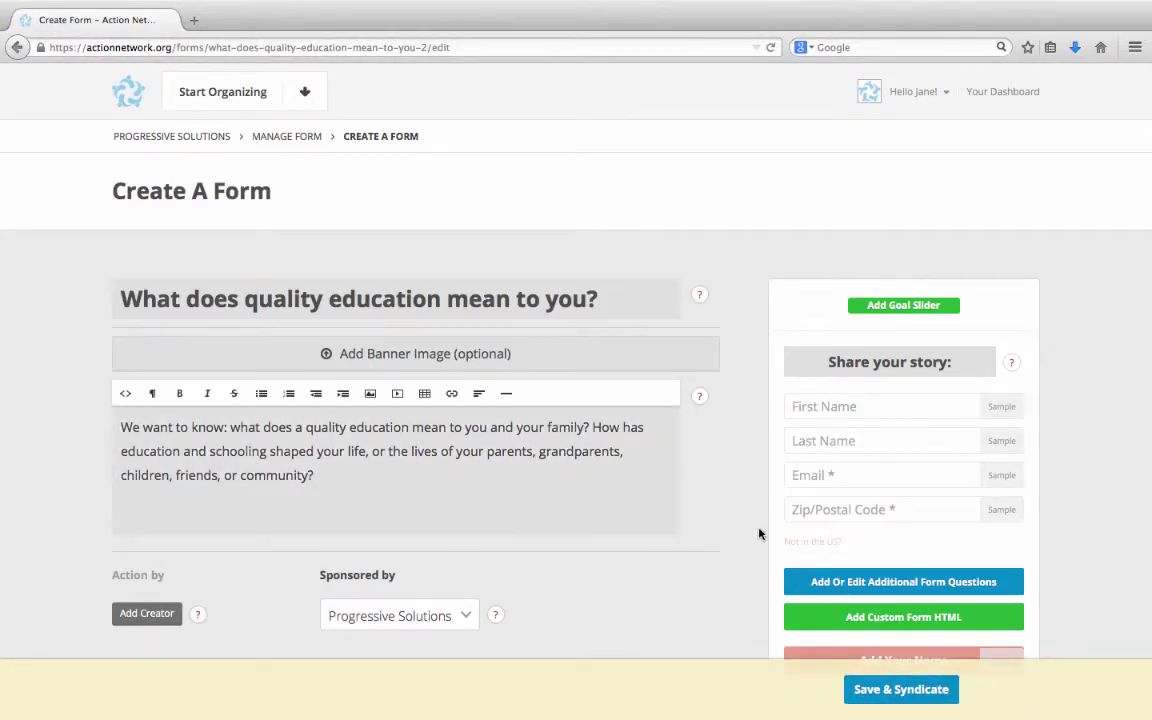
pyautogui.click(880, 690)
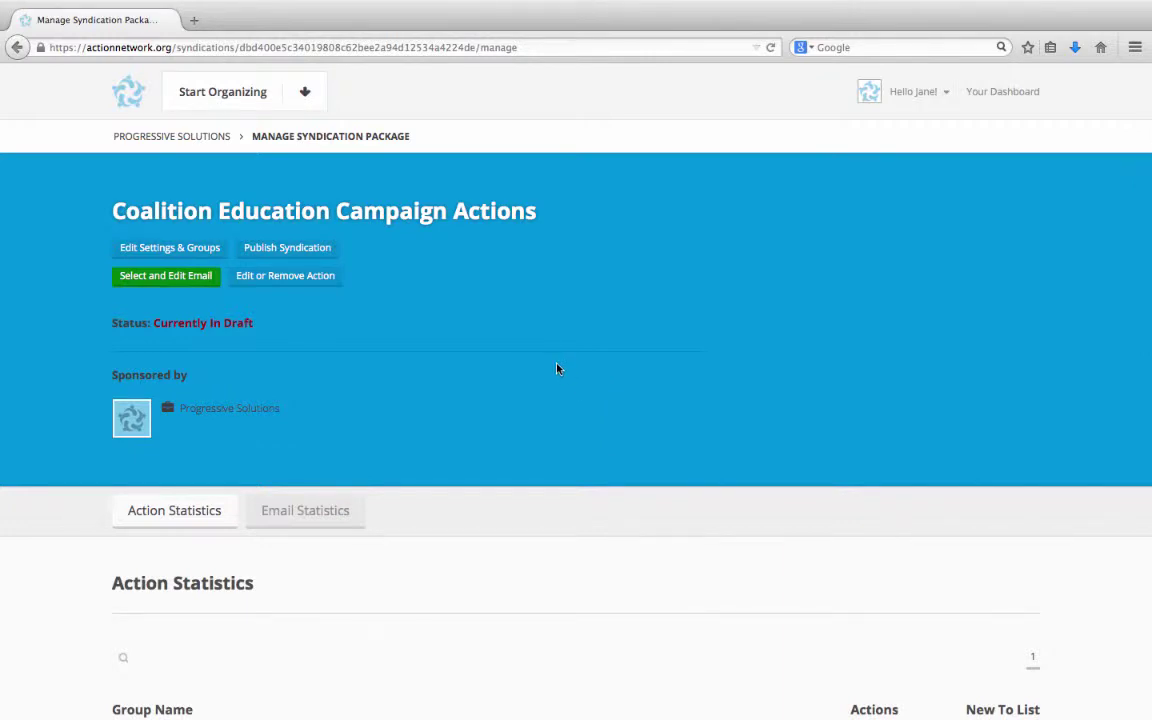
# - Choose "What does an education mean to your family?" as the package's email template and open it for editing
pyautogui.click(184, 288)
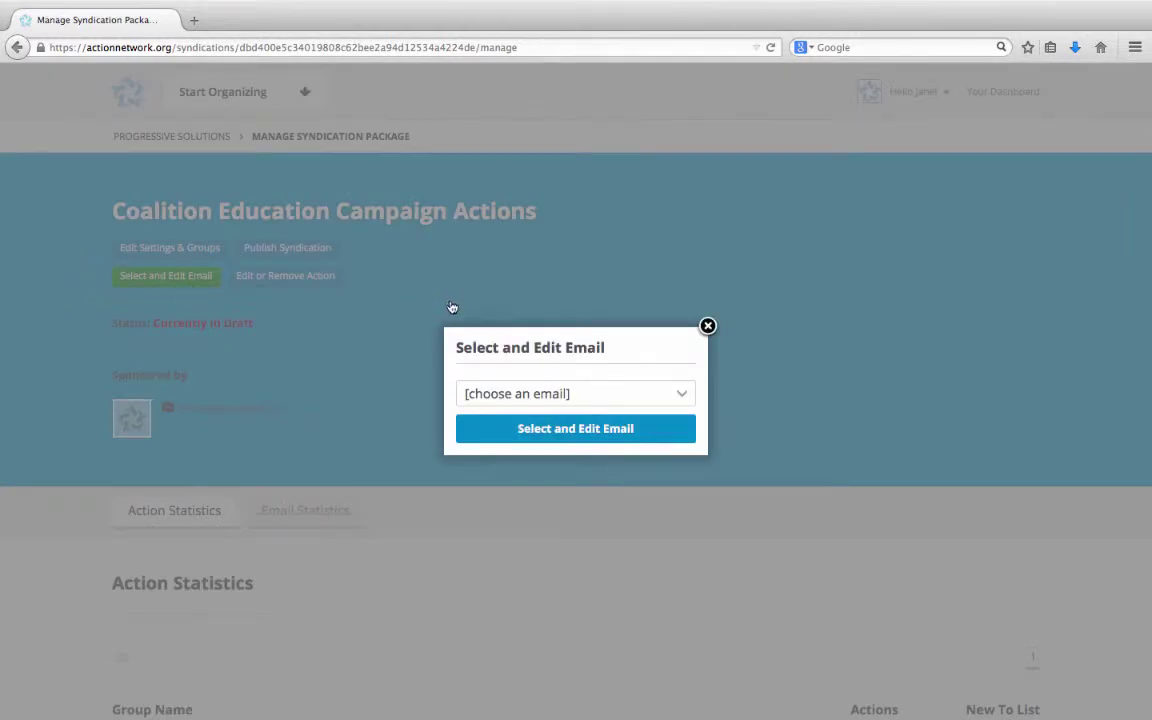
pyautogui.click(560, 393)
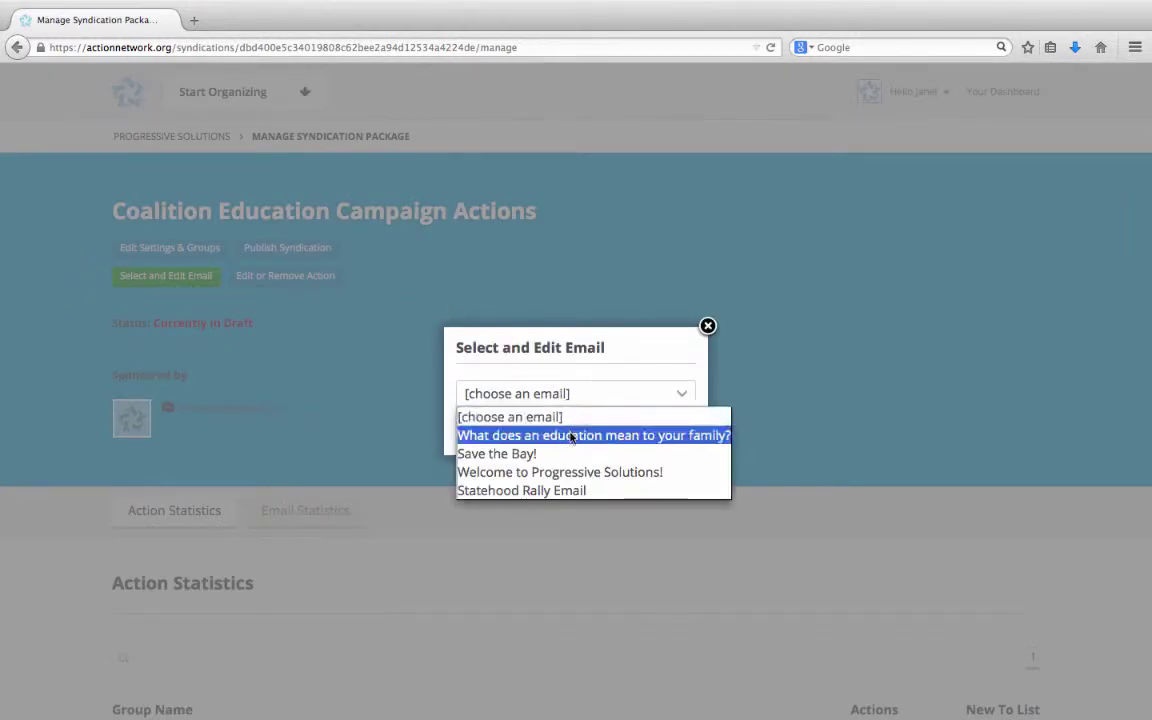
pyautogui.click(572, 436)
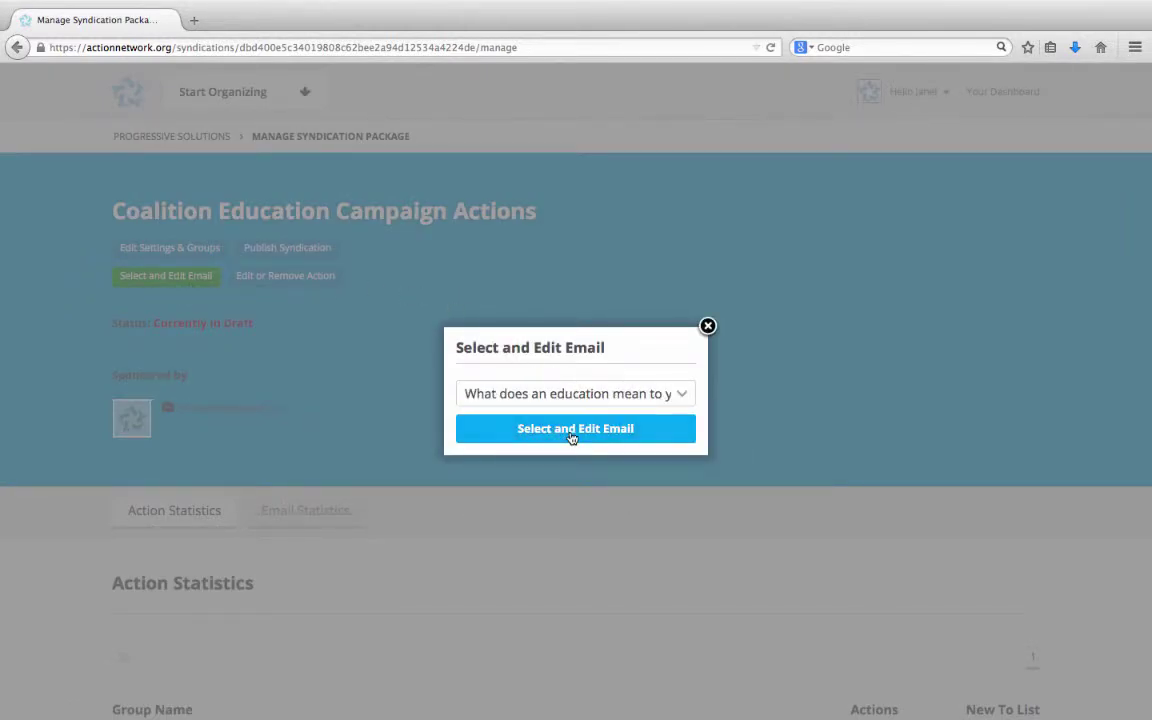
pyautogui.click(572, 437)
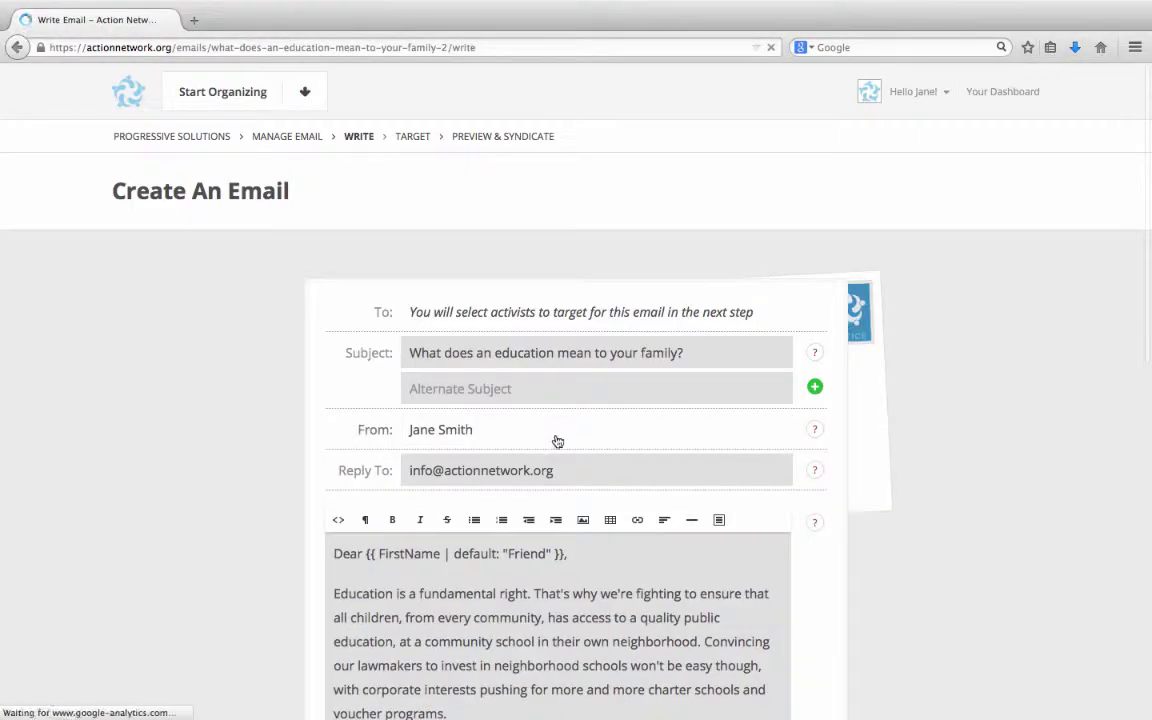
# - Examine the clips available for the email body, including Syndicated Action Url, without inserting any
pyautogui.scroll(-2, 282, 478)
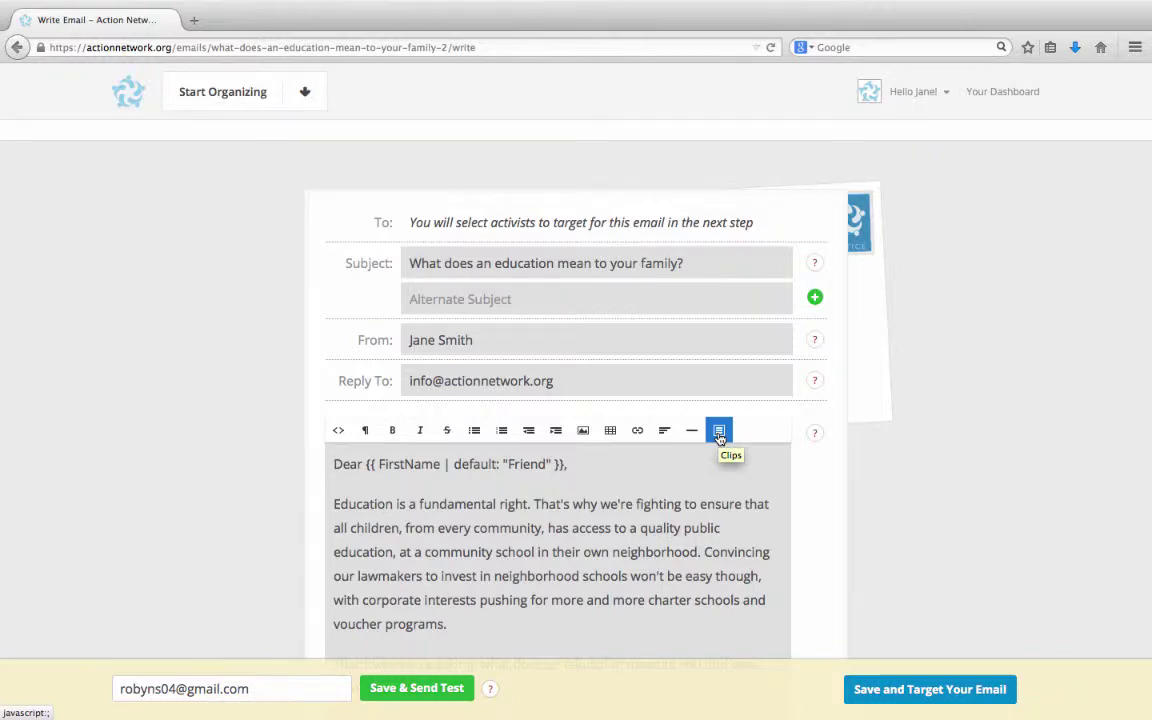
pyautogui.click(719, 433)
pyautogui.scroll(-10, 826, 397)
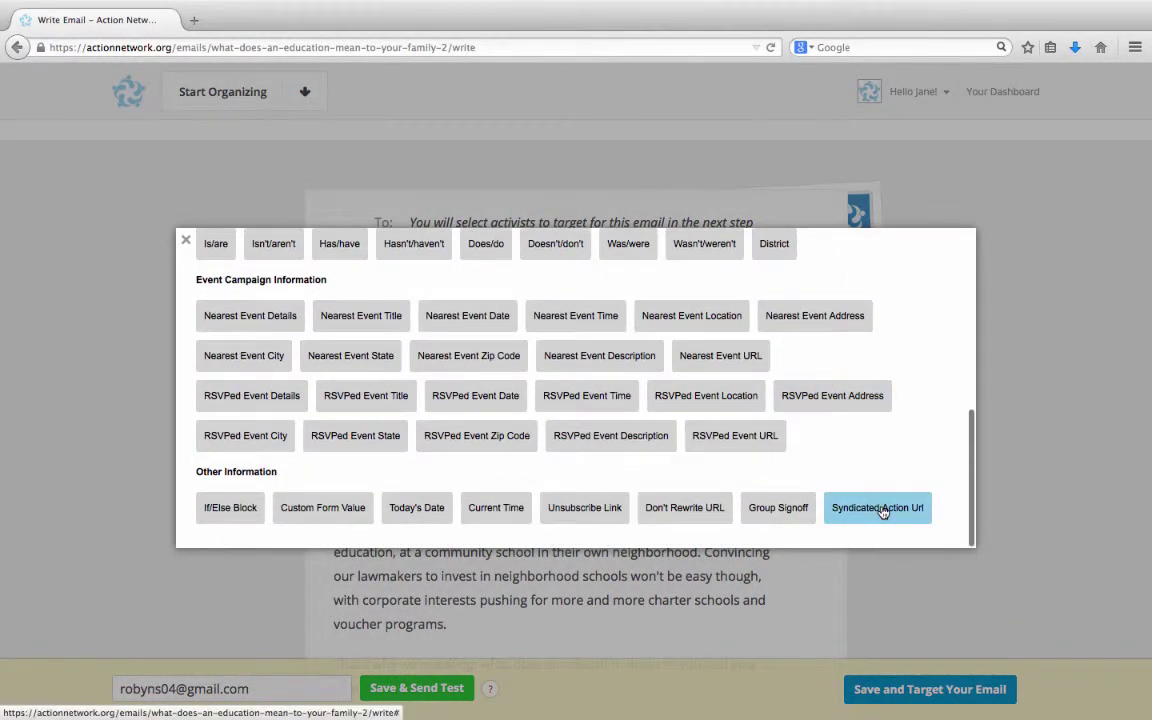
pyautogui.click(184, 241)
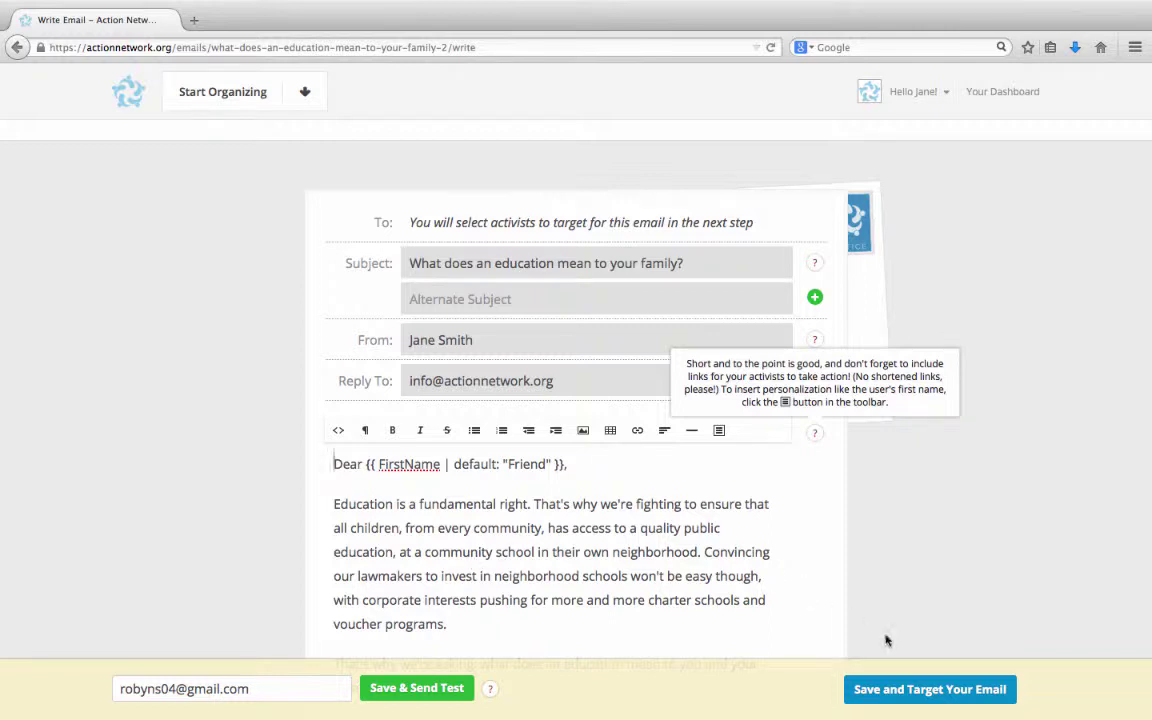
# - Save the email through the targeting and preview stages without any targeting selections, and syndicate it with the Built In Email Wrapper
pyautogui.click(924, 692)
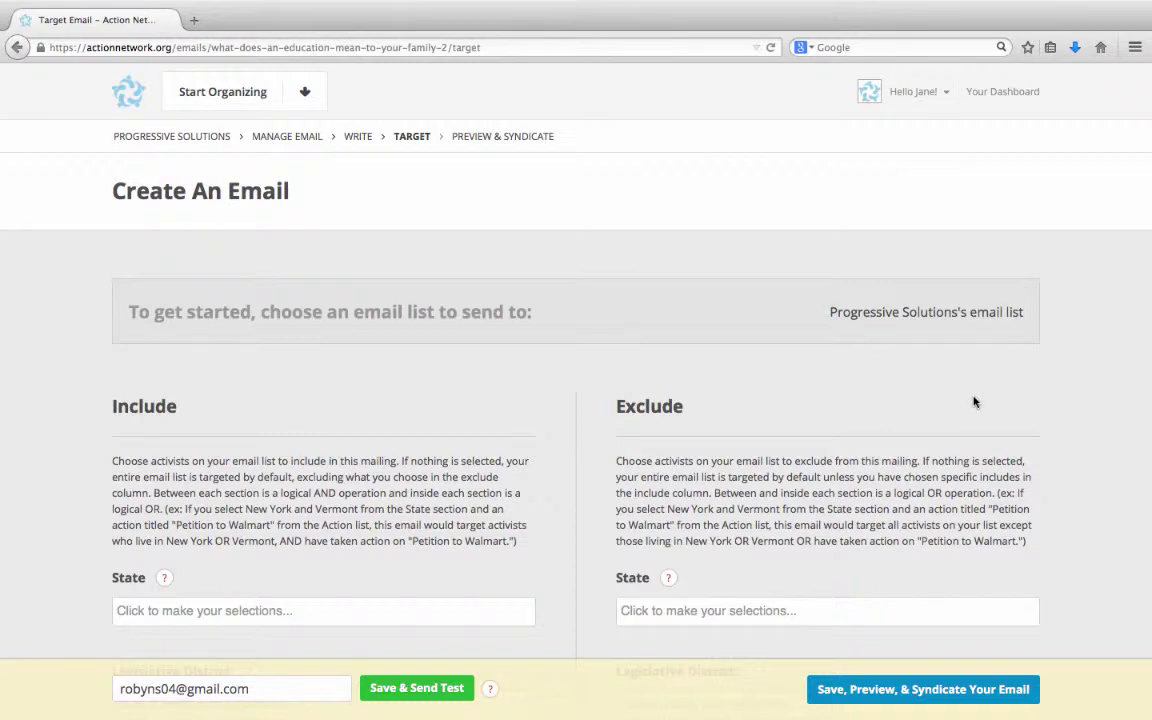
pyautogui.scroll(-3, 849, 442)
pyautogui.scroll(1, 849, 442)
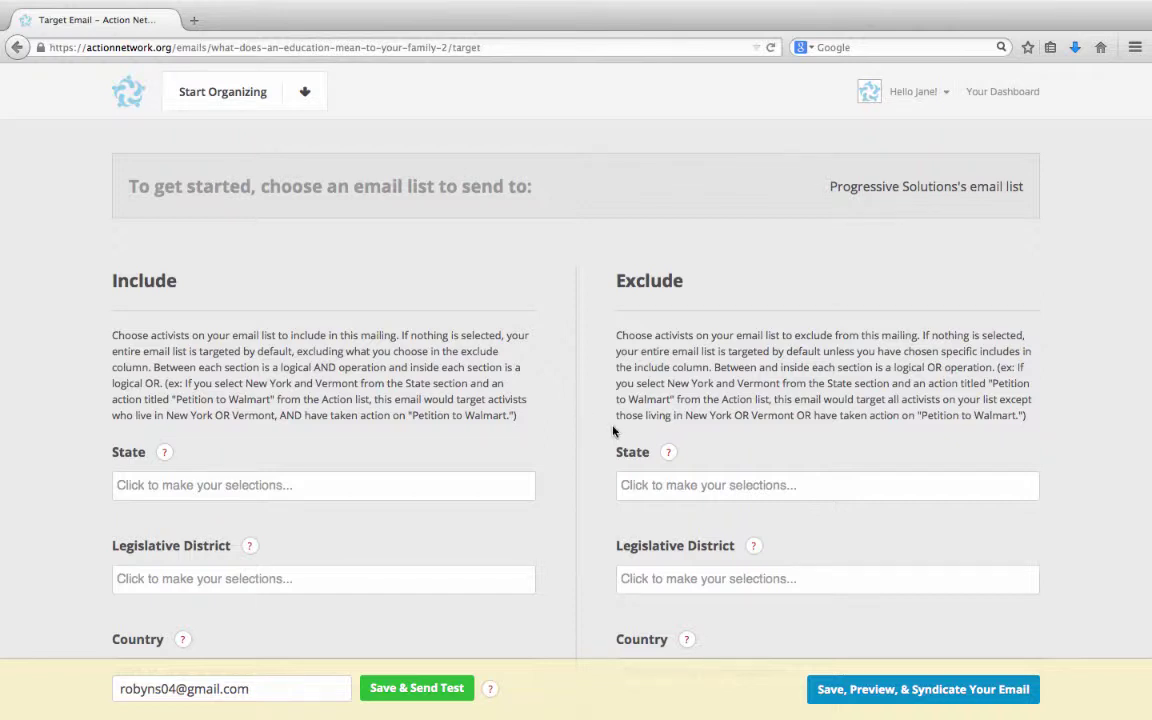
pyautogui.scroll(-1, 613, 431)
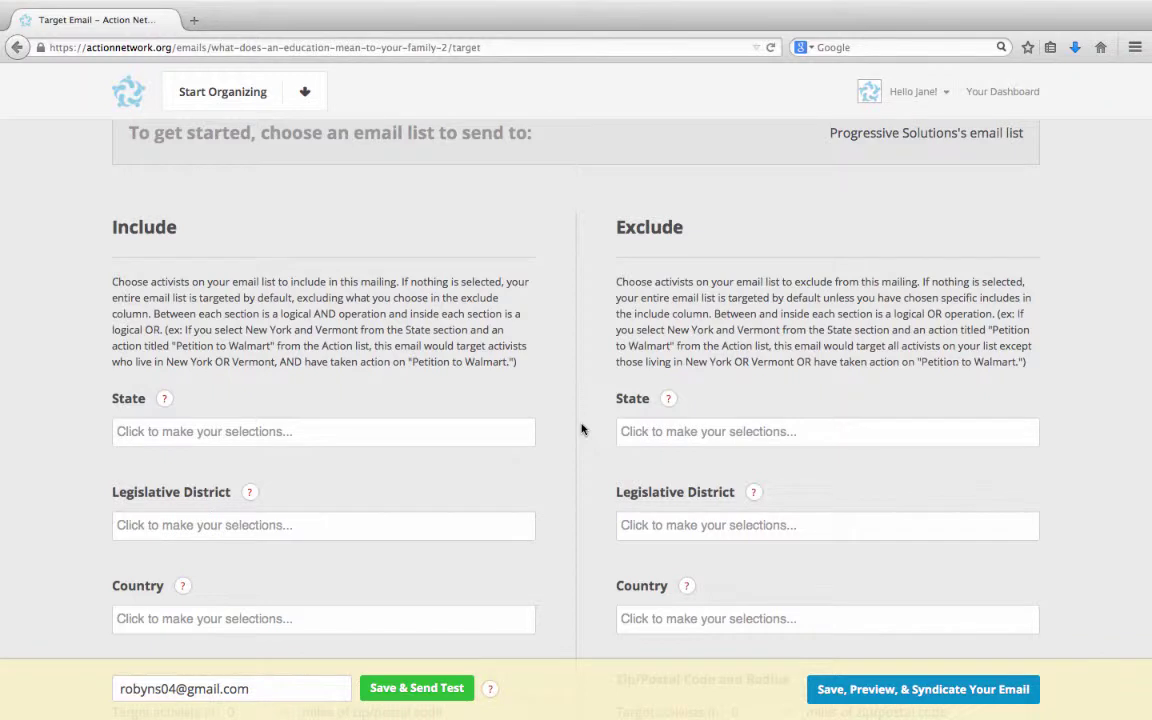
pyautogui.click(951, 688)
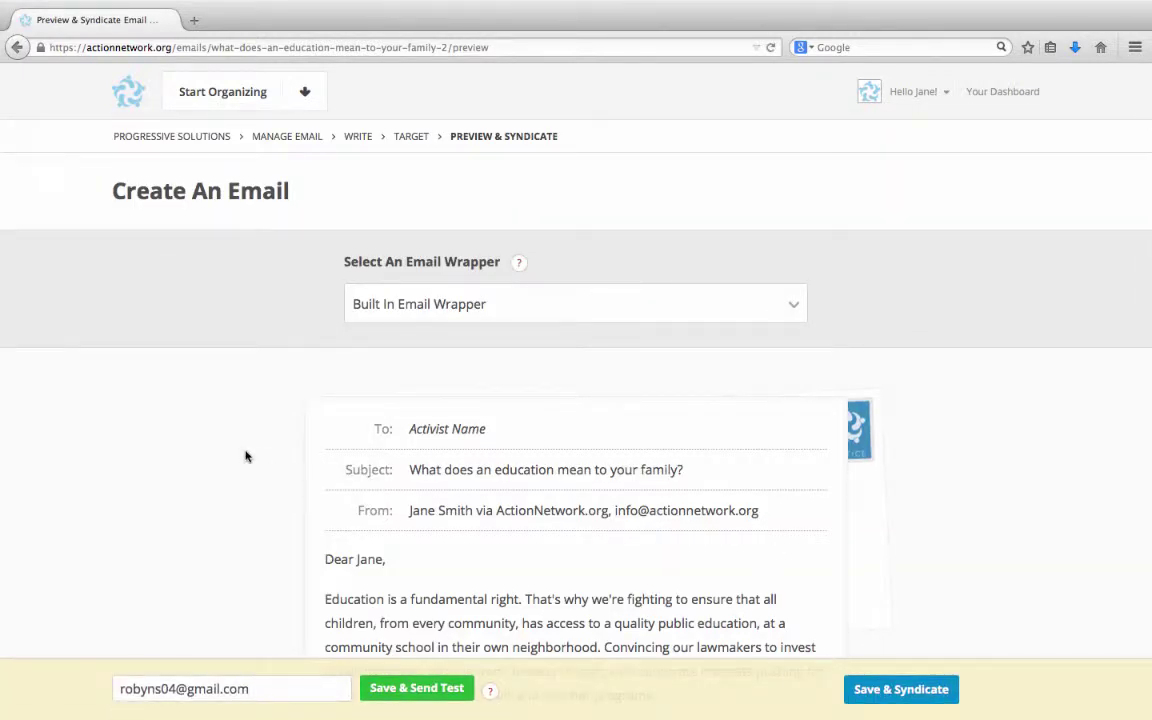
pyautogui.scroll(-10, 246, 457)
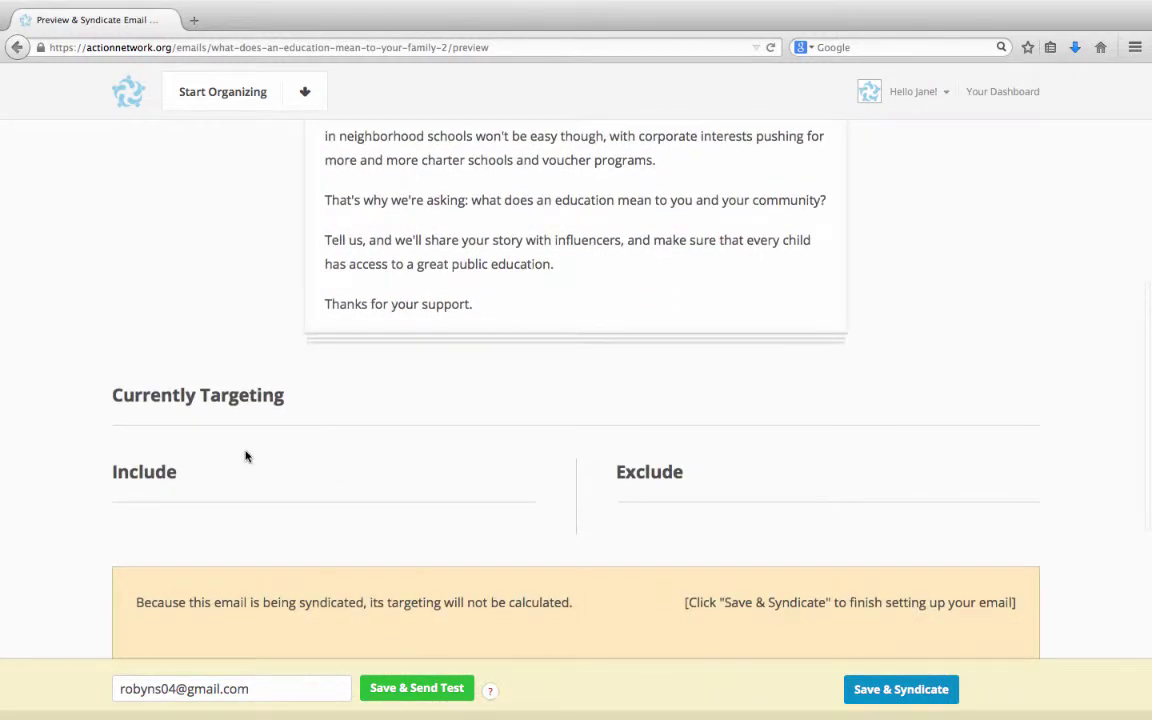
pyautogui.scroll(-1, 246, 457)
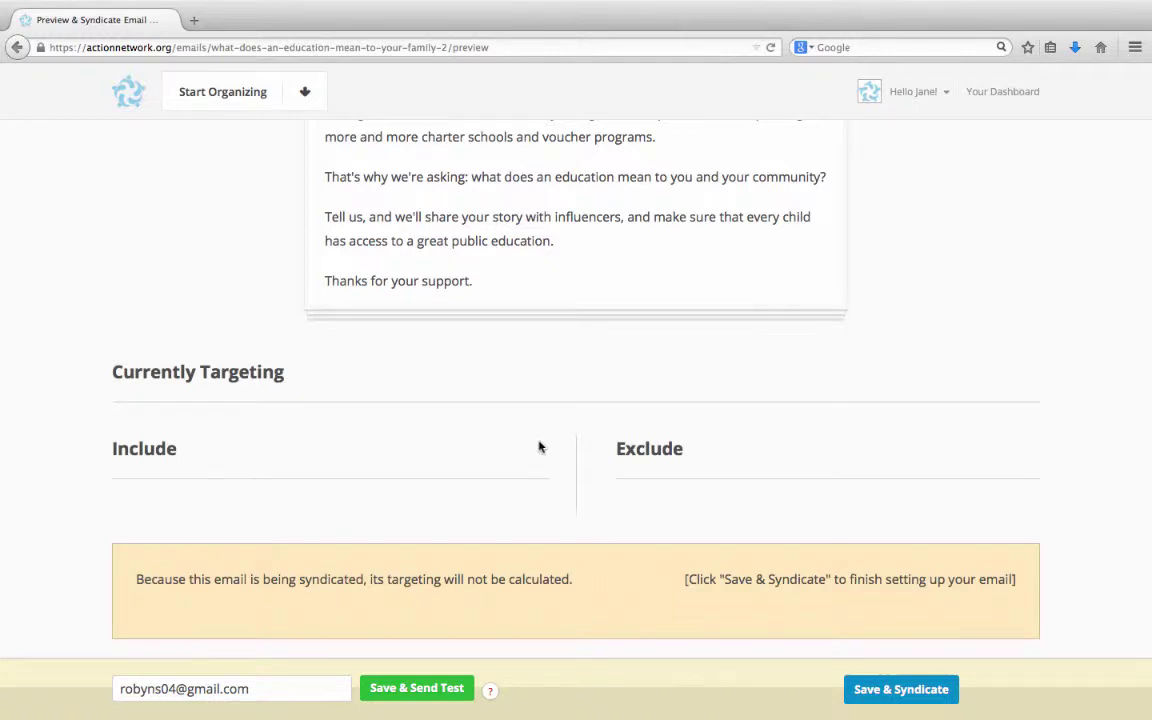
pyautogui.click(874, 699)
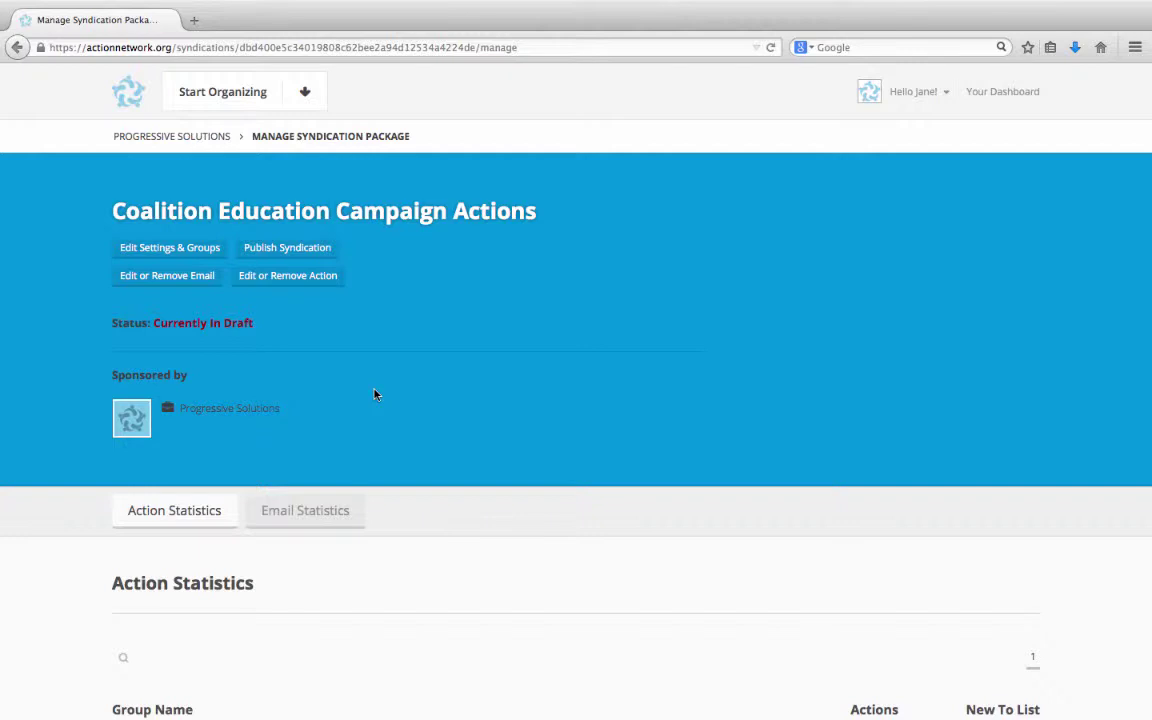
# - Publish the syndication package and open the management page of the Alliance for Progressive Causes group
pyautogui.click(287, 258)
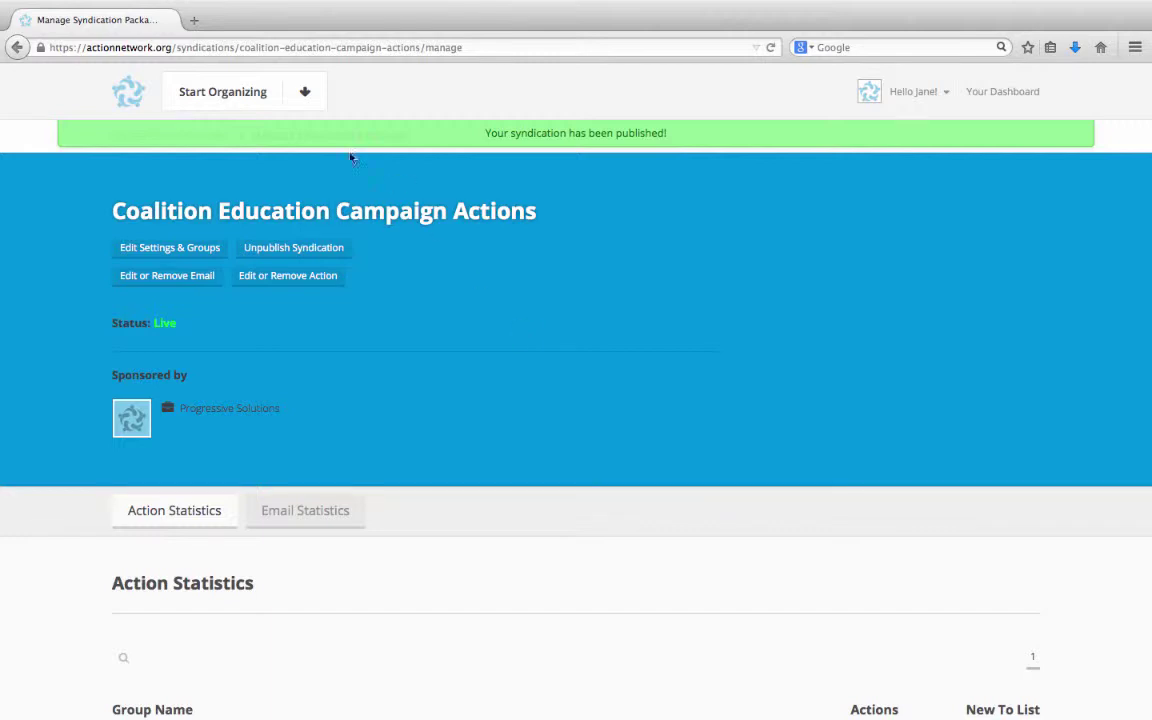
pyautogui.click(143, 107)
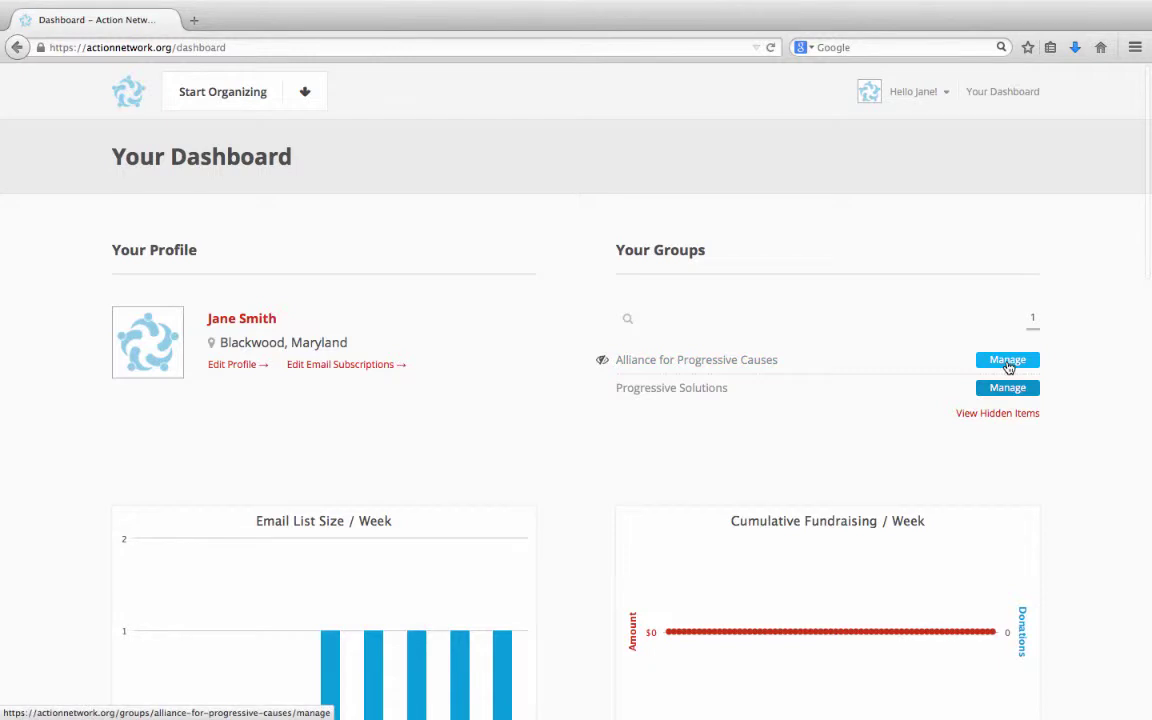
pyautogui.click(1008, 362)
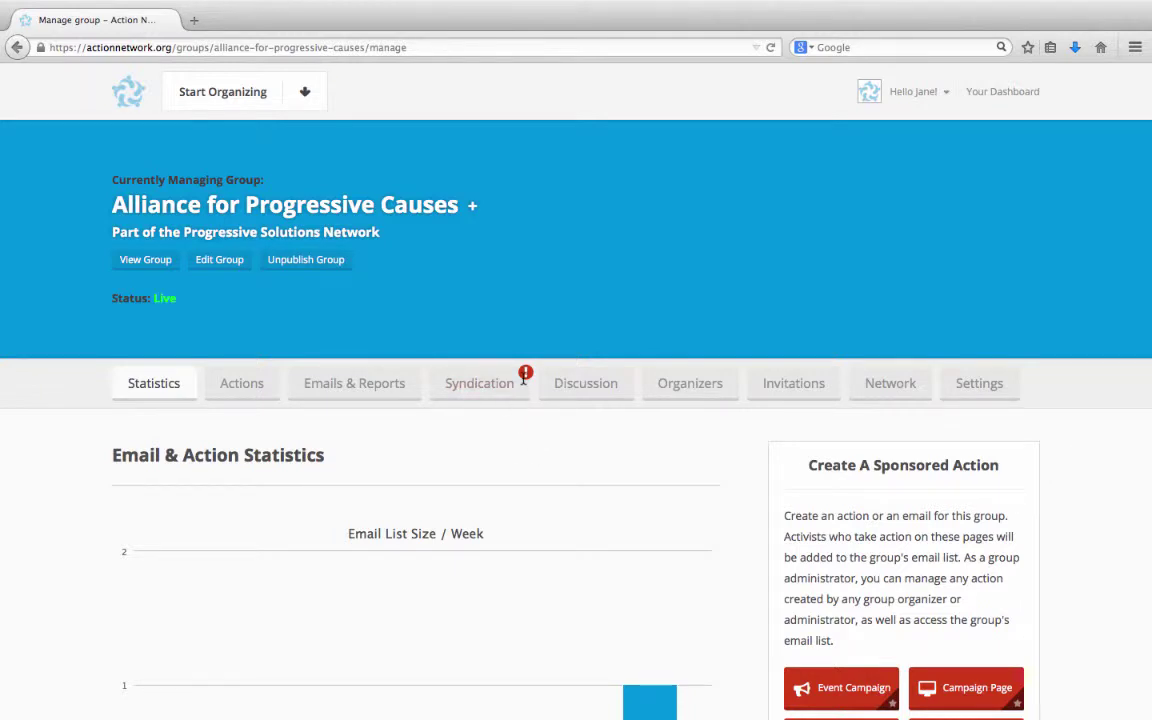
# - Open the form "What does quality education mean to you?" from the group's received Coalition Education Campaign Actions package and publish it without edits
pyautogui.click(479, 401)
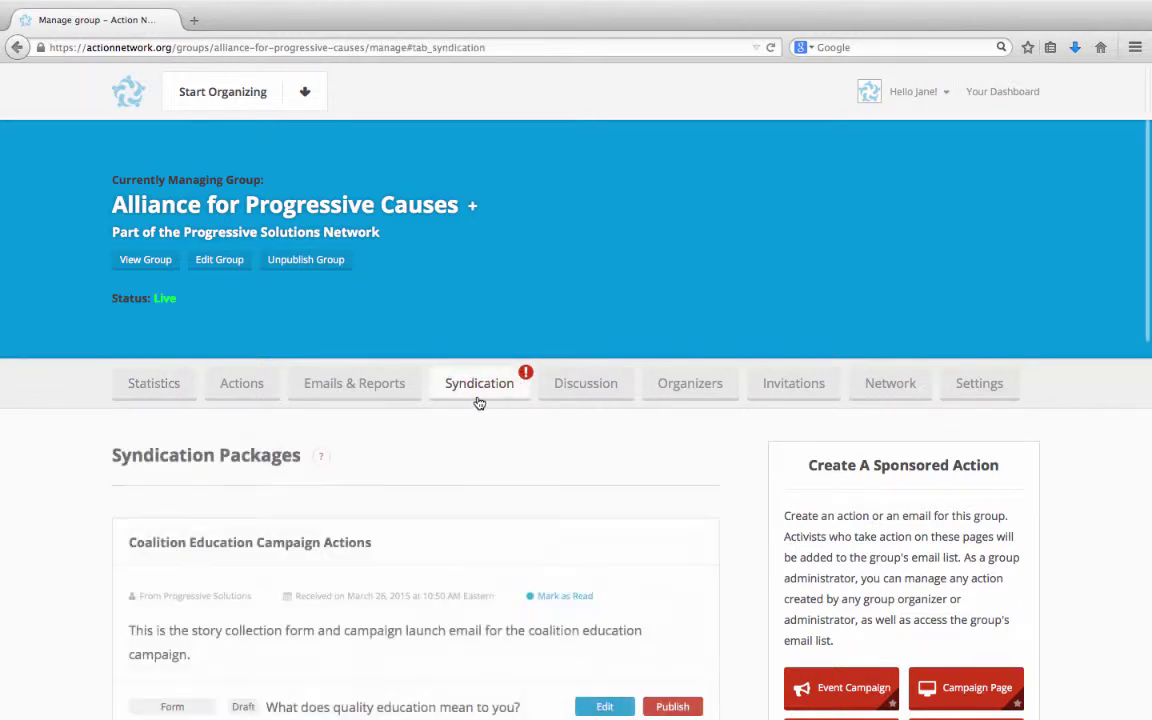
pyautogui.scroll(-3, 110, 550)
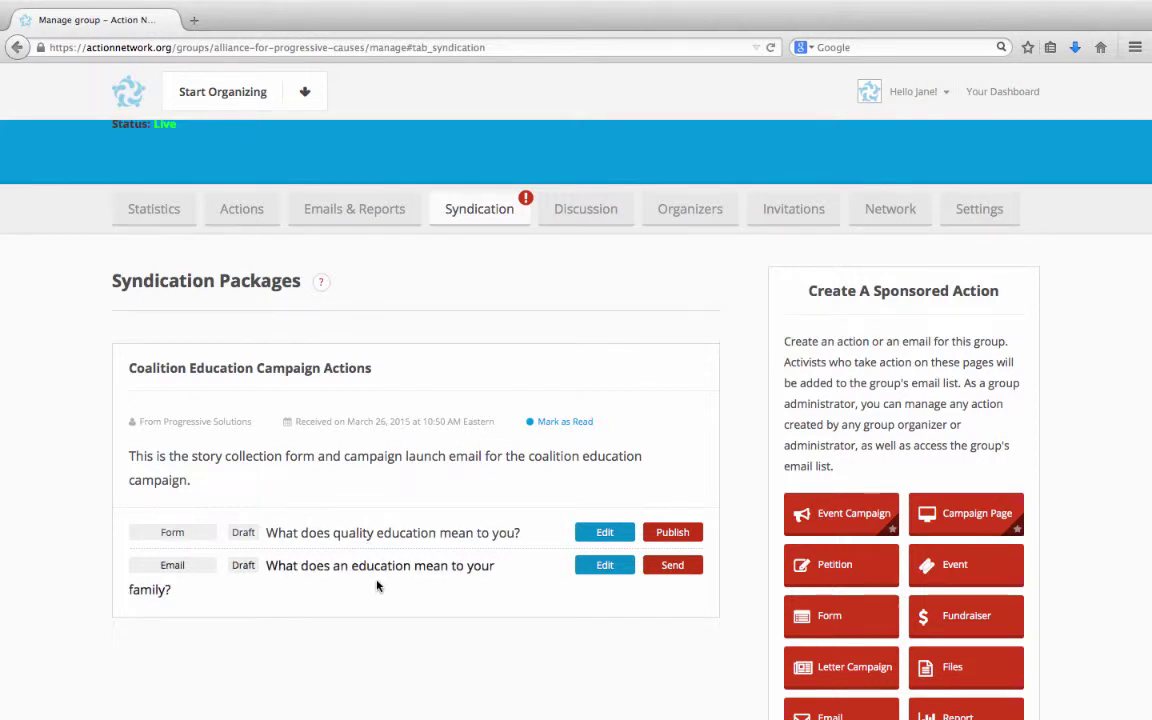
pyautogui.click(589, 540)
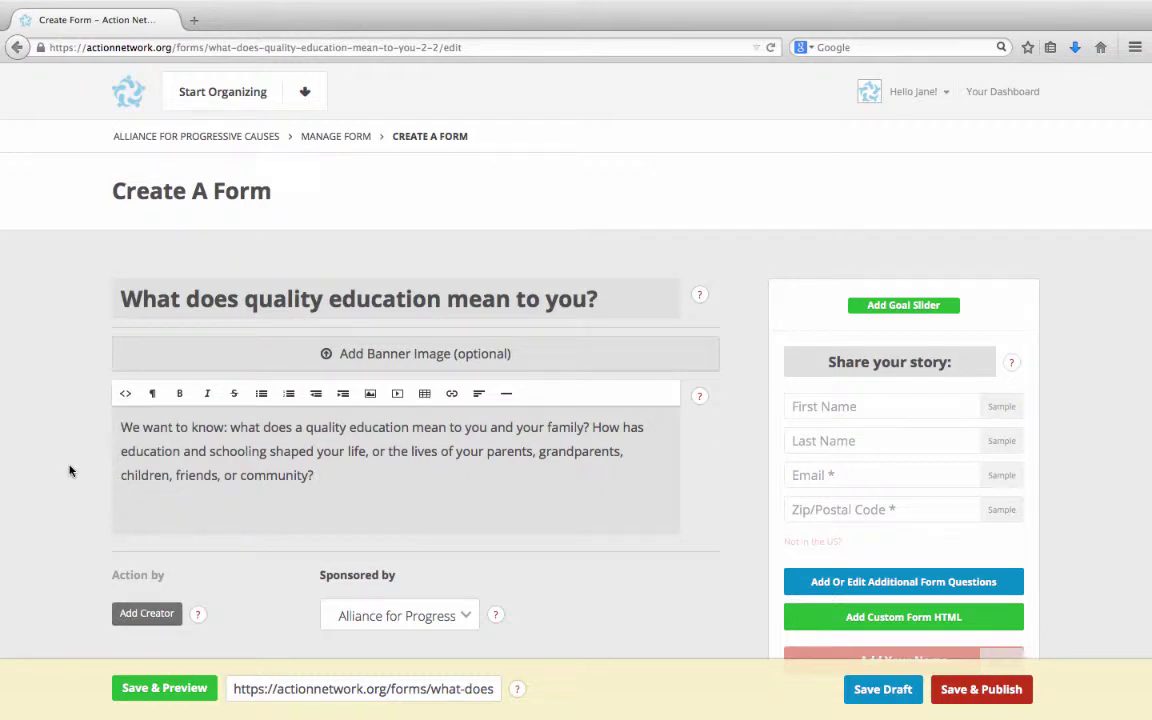
pyautogui.scroll(-1, 70, 470)
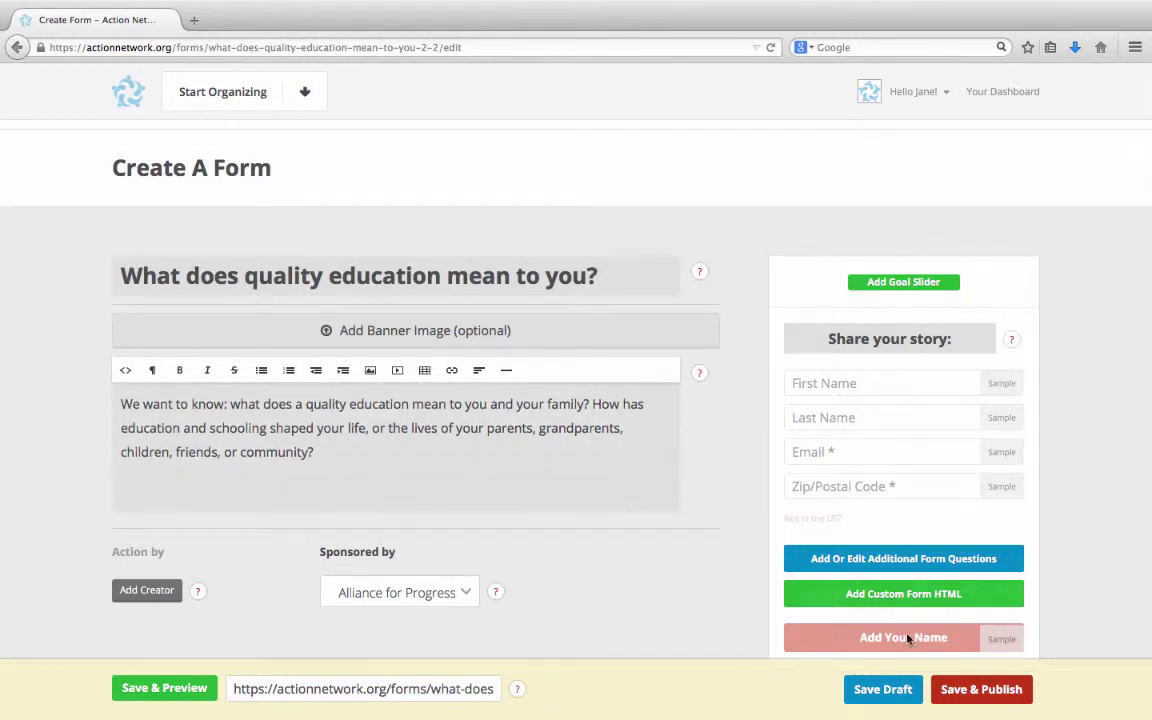
pyautogui.click(983, 699)
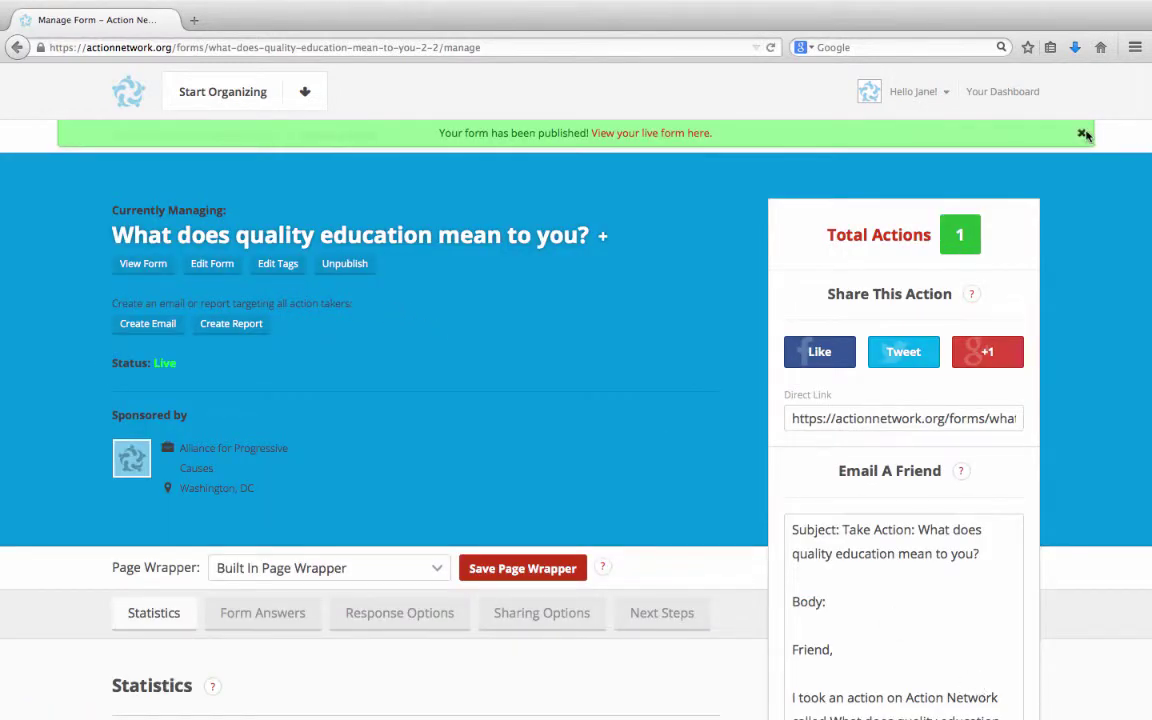
pyautogui.click(1080, 134)
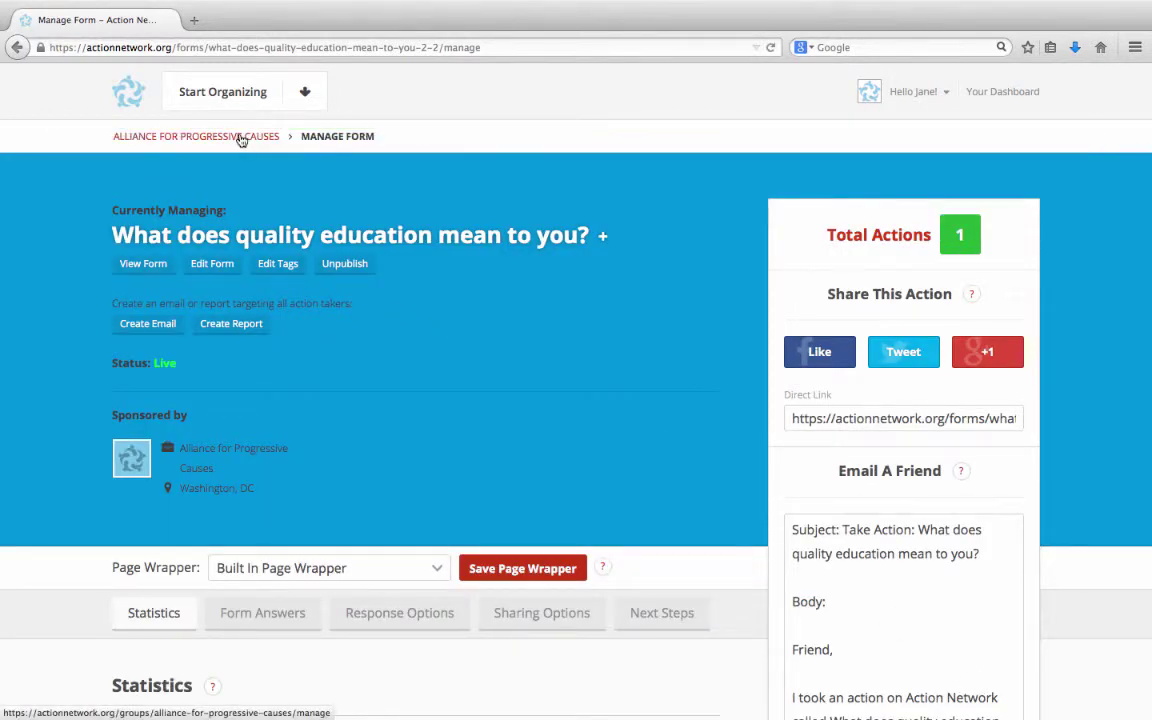
# - Return to the Alliance for Progressive Causes syndication packages and open the draft email "What does an education mean to your family?" for editing
pyautogui.click(240, 138)
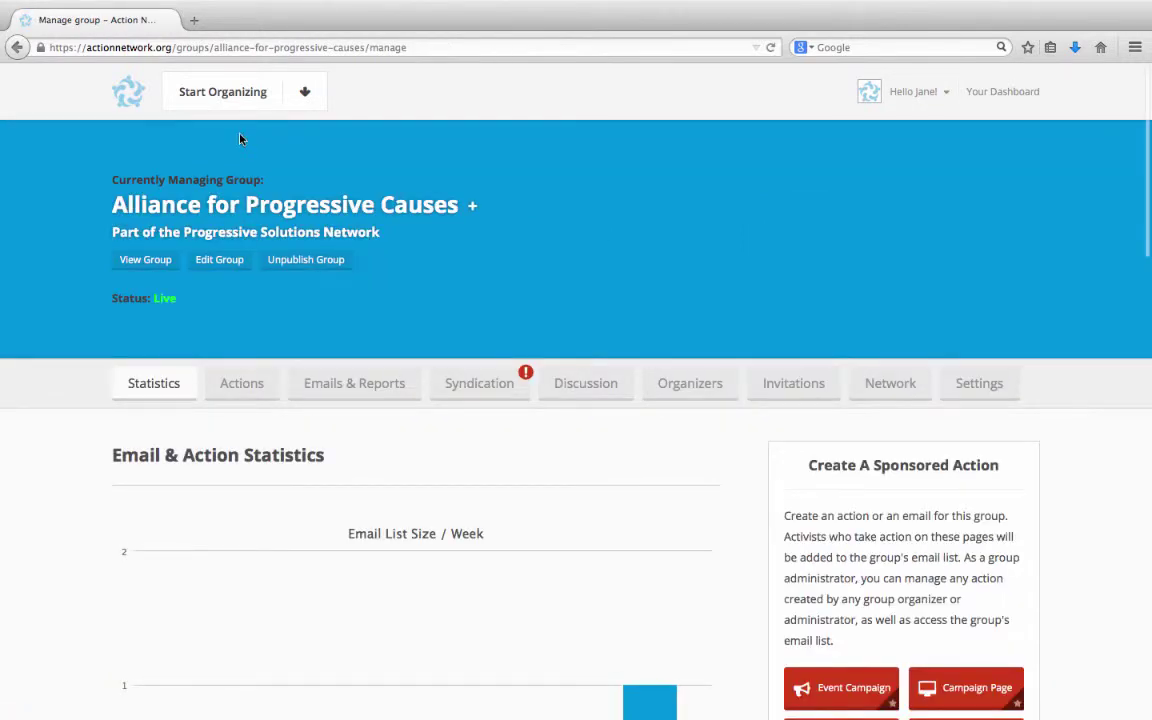
pyautogui.click(497, 400)
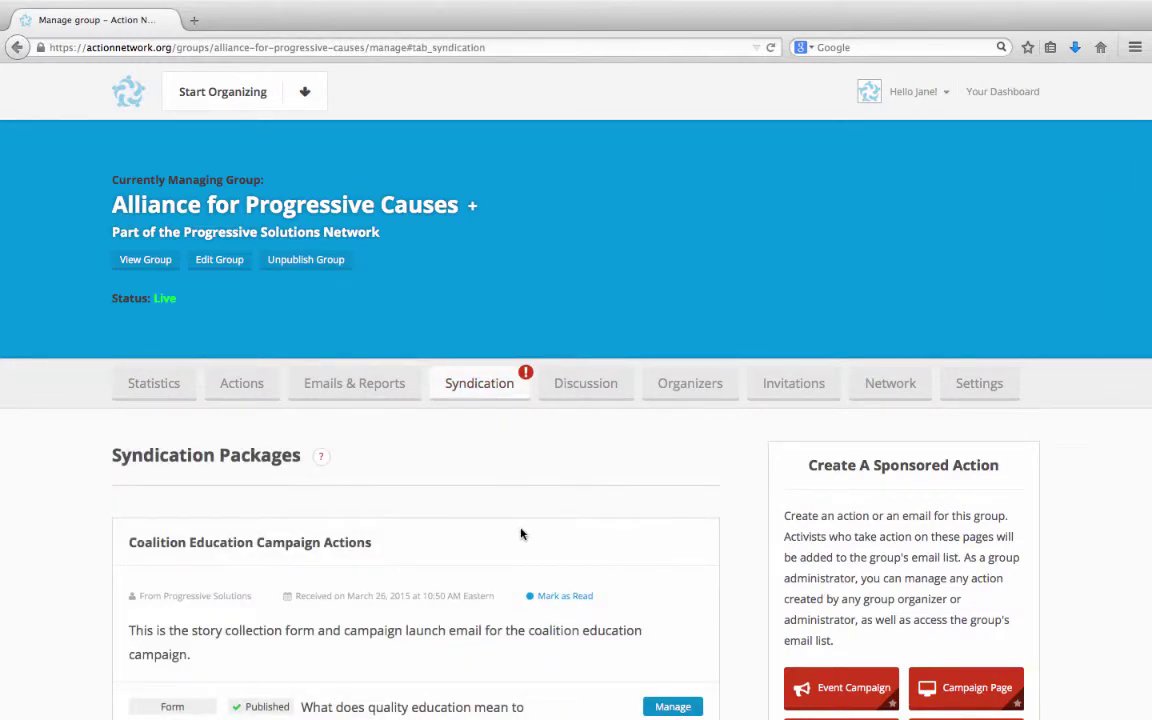
pyautogui.scroll(-3, 525, 535)
pyautogui.scroll(-2, 521, 534)
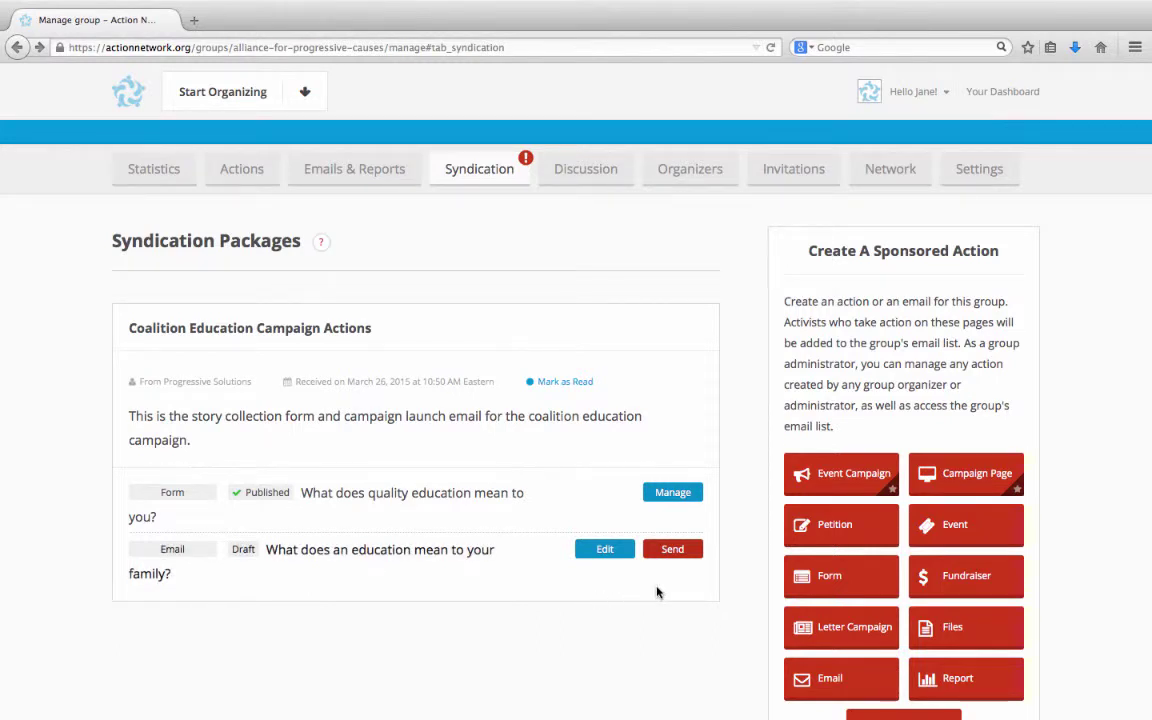
pyautogui.click(604, 550)
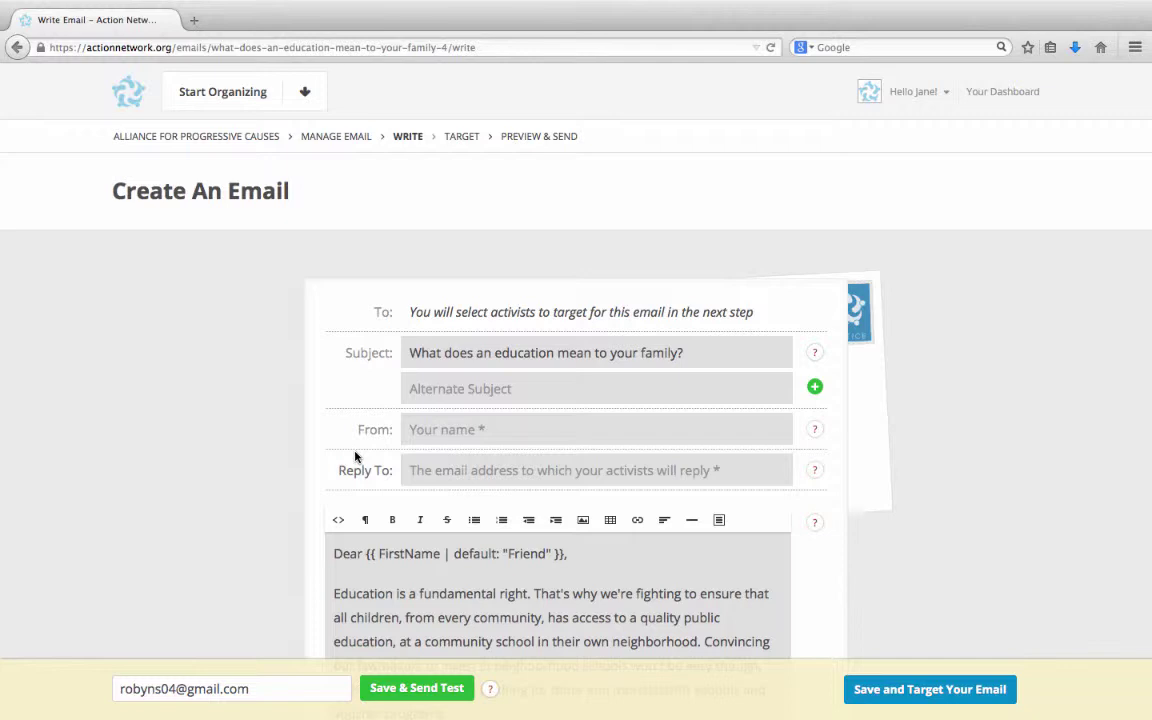
# - Fill in the email's sender name and reply-to email address
pyautogui.click(450, 429)
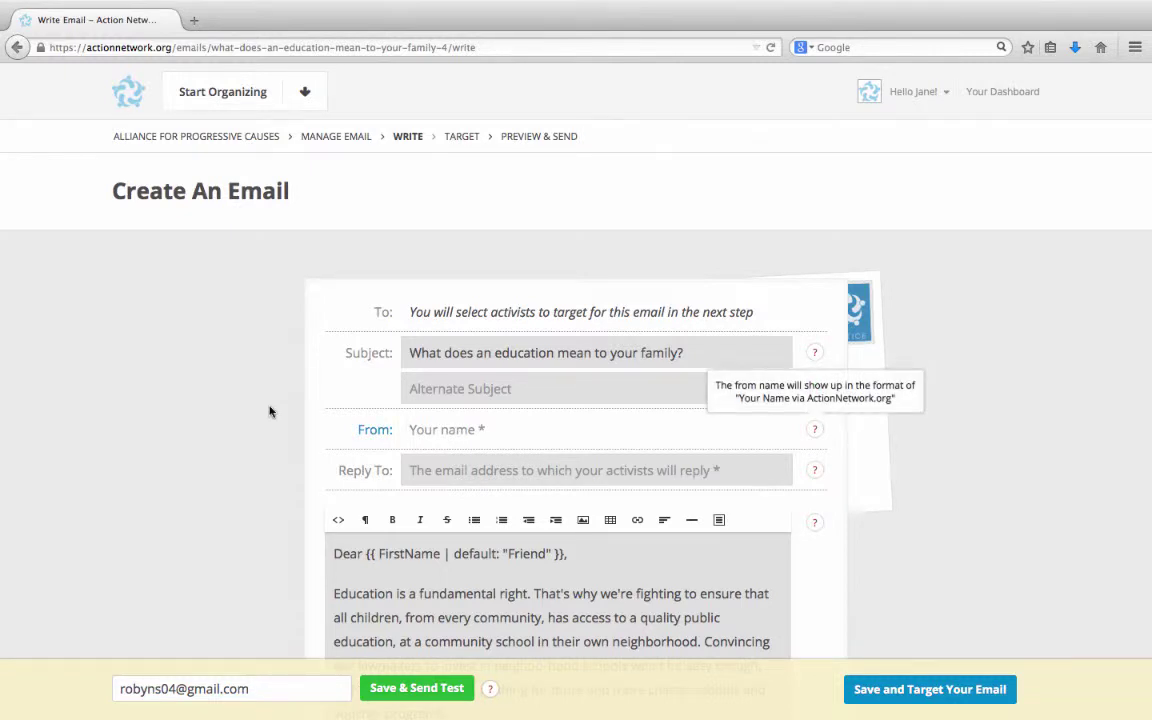
pyautogui.write('John Doe')
pyautogui.press('Tab')
pyautogui.write('info')
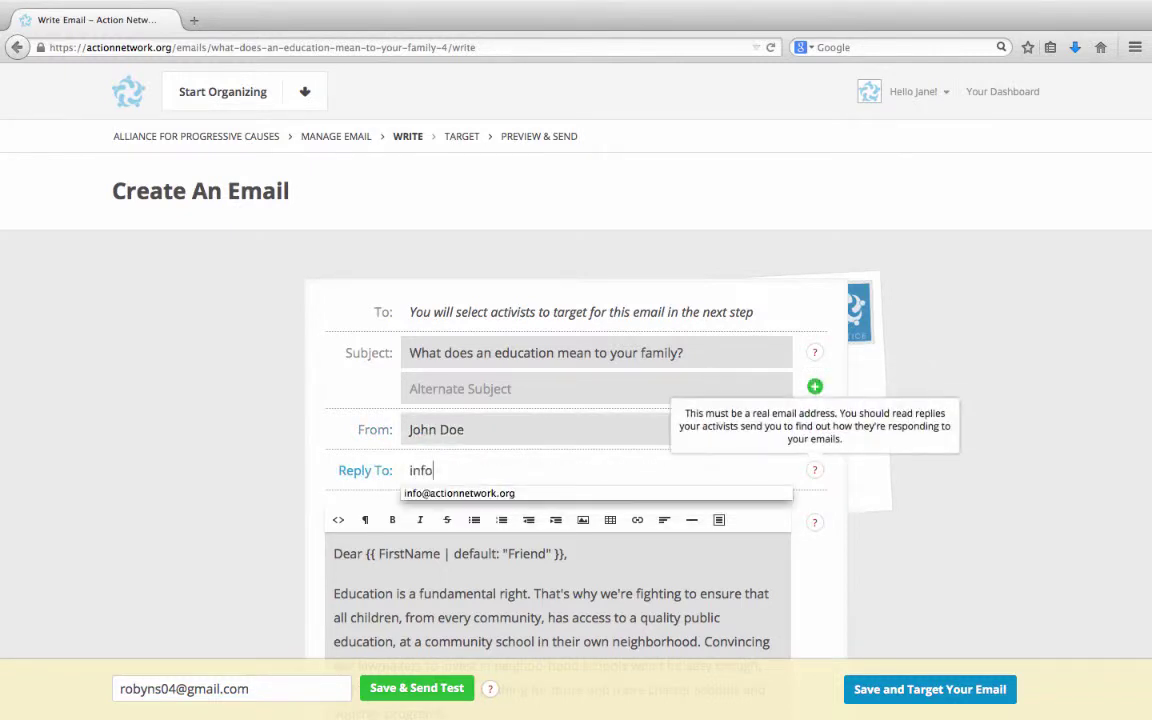
pyautogui.write('r')
pyautogui.press('BackSpace')
pyautogui.press('Down')
pyautogui.press('Return')
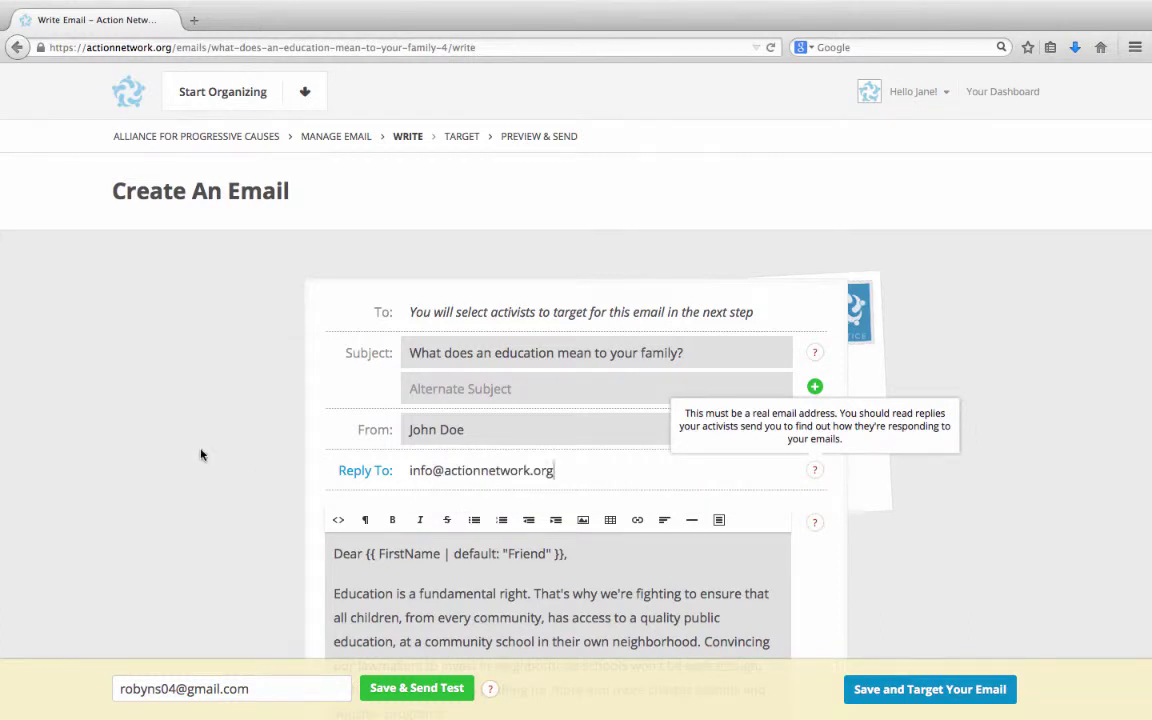
pyautogui.click(257, 476)
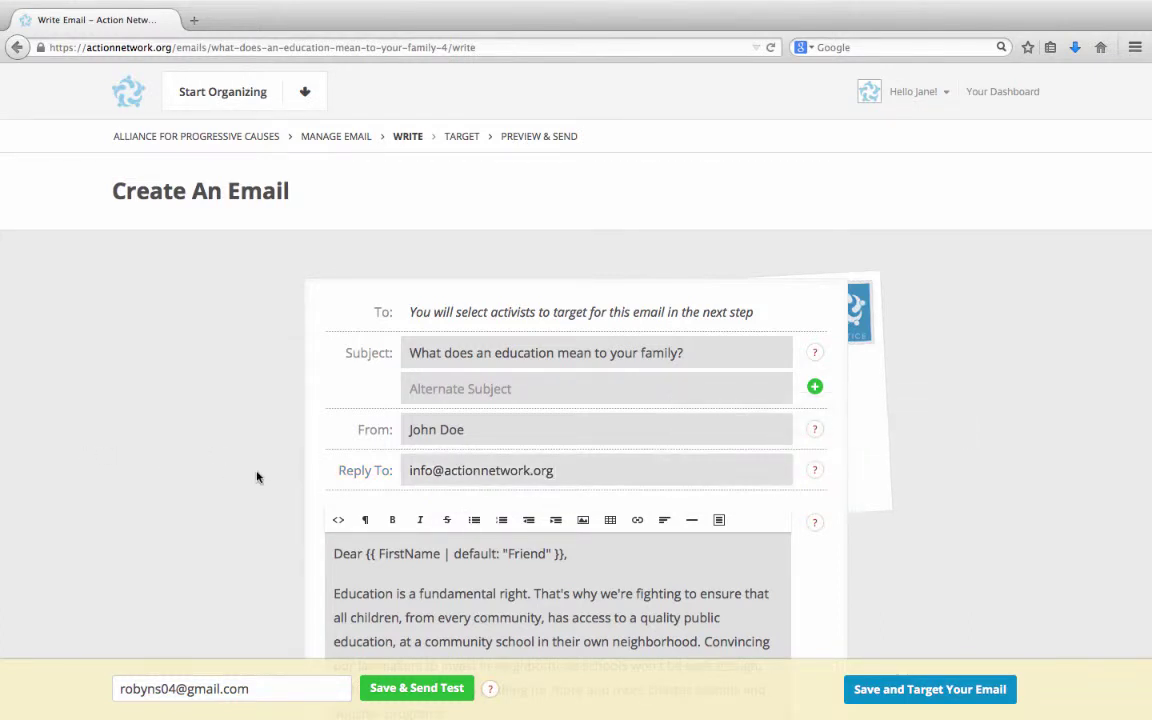
# - Save the email and proceed through targeting to its preview, keeping the Alliance for Progressive Causes list without include or exclude selections
pyautogui.scroll(-4, 257, 477)
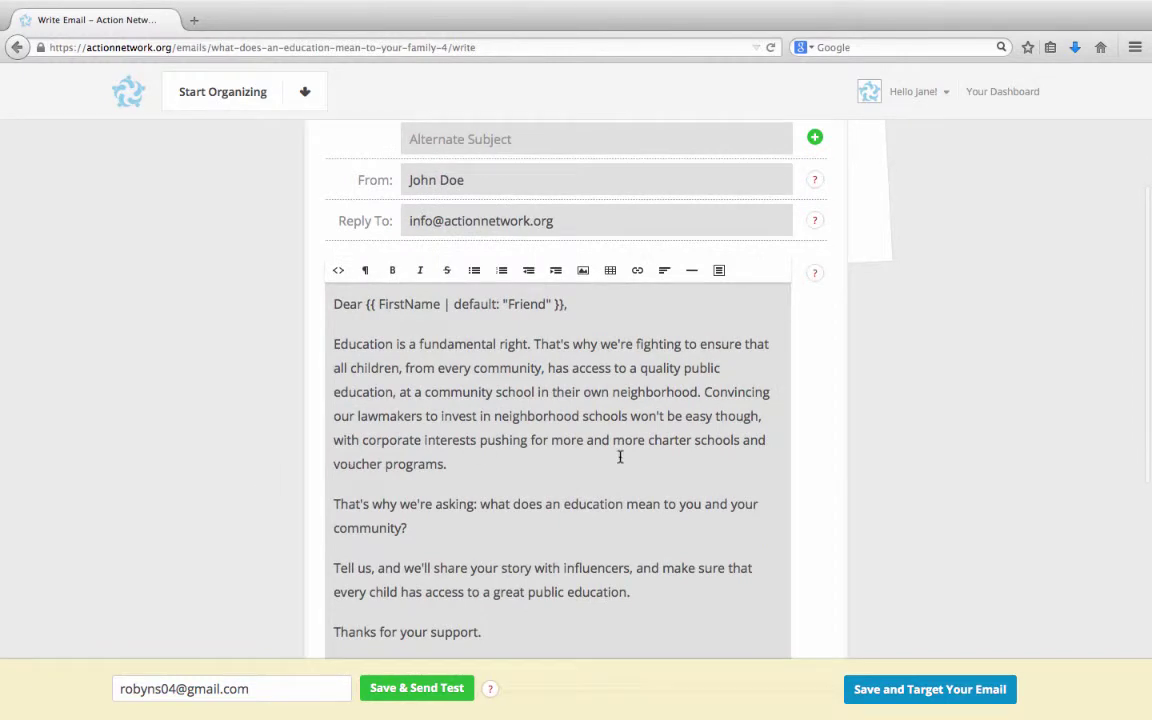
pyautogui.click(882, 692)
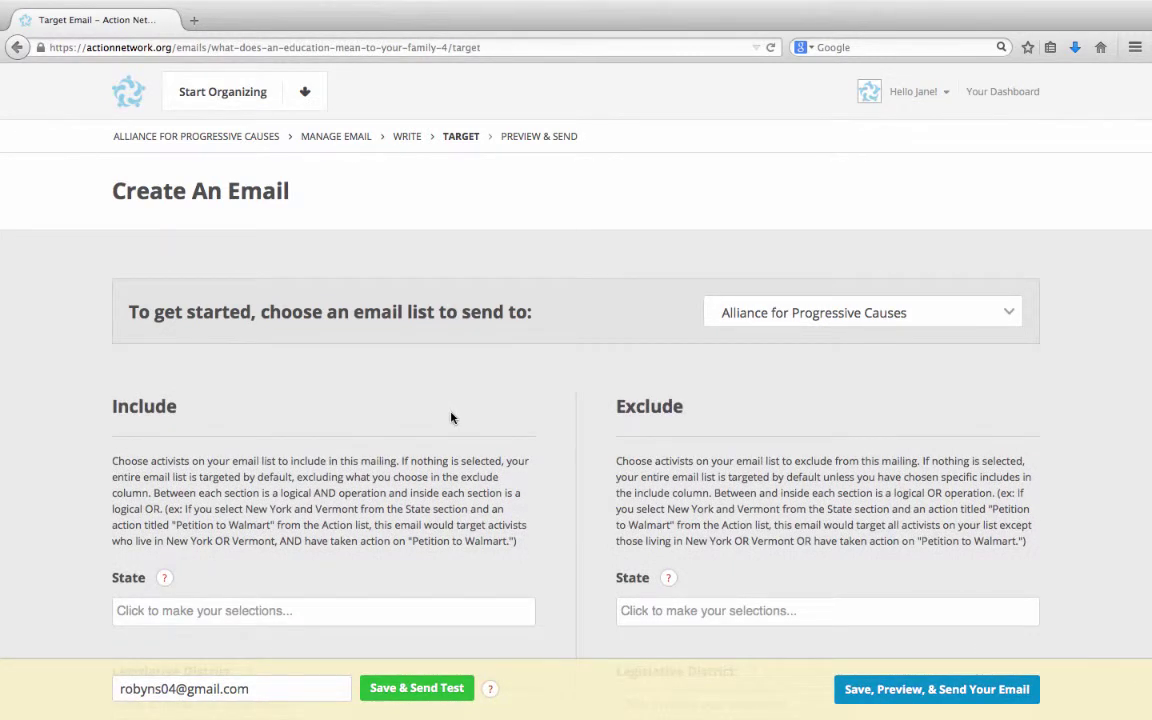
pyautogui.scroll(-5, 601, 450)
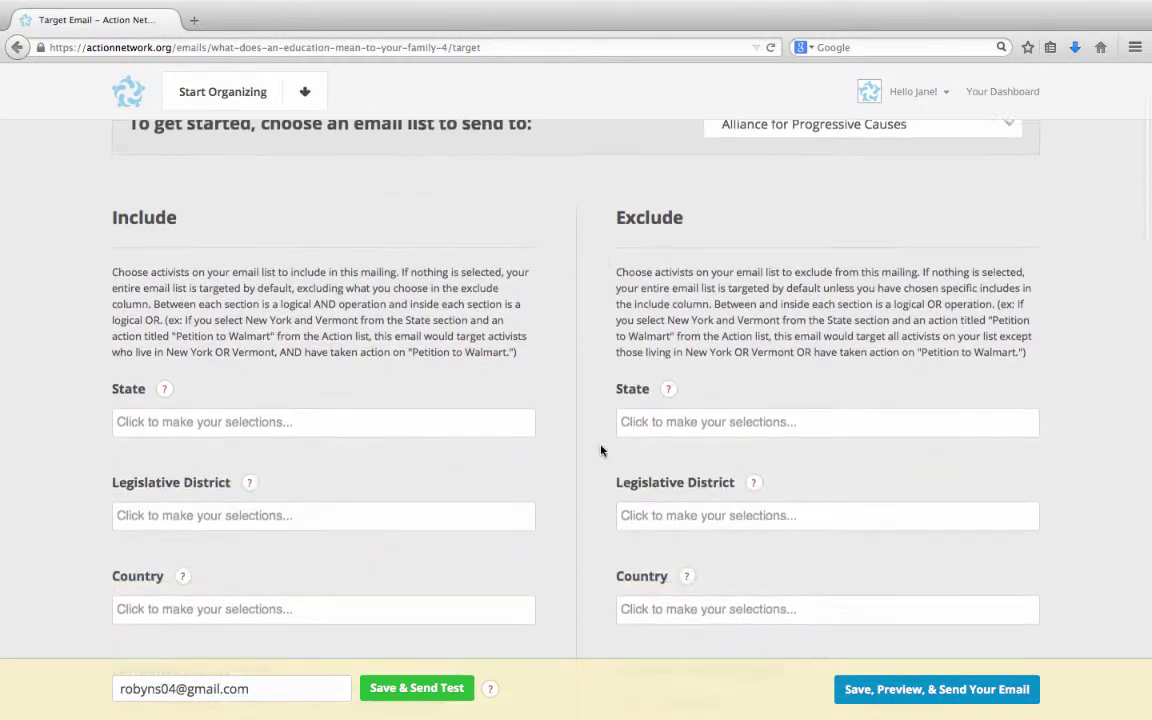
pyautogui.scroll(-3, 601, 450)
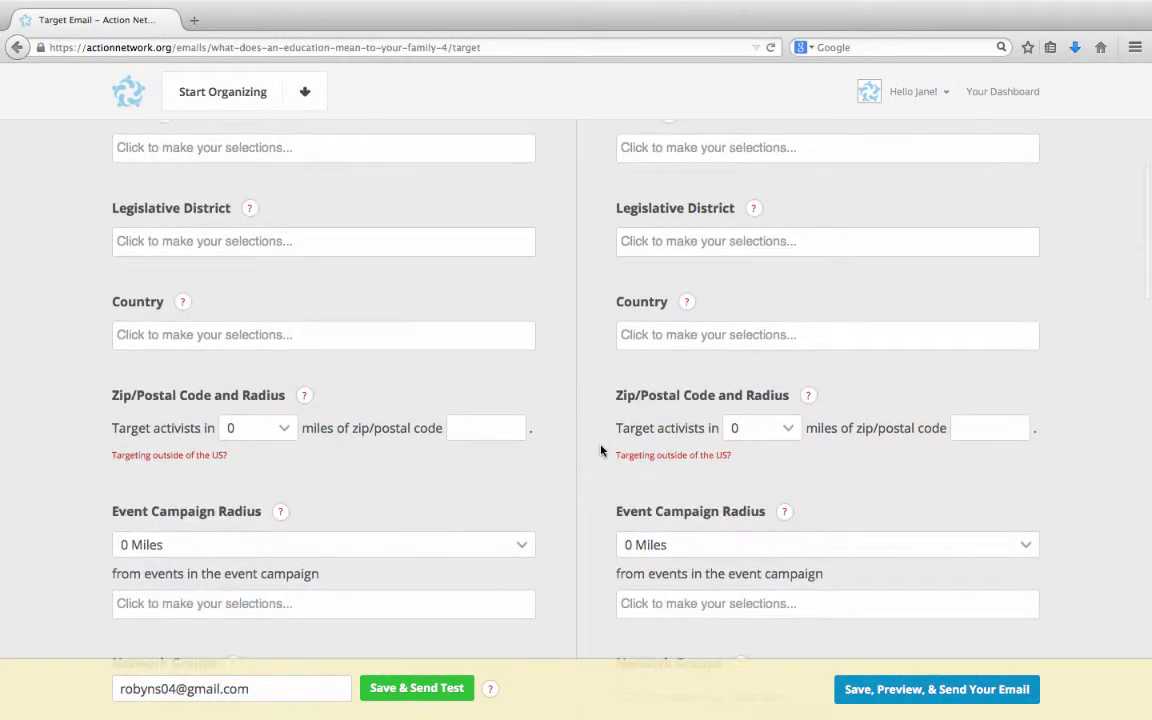
pyautogui.click(876, 690)
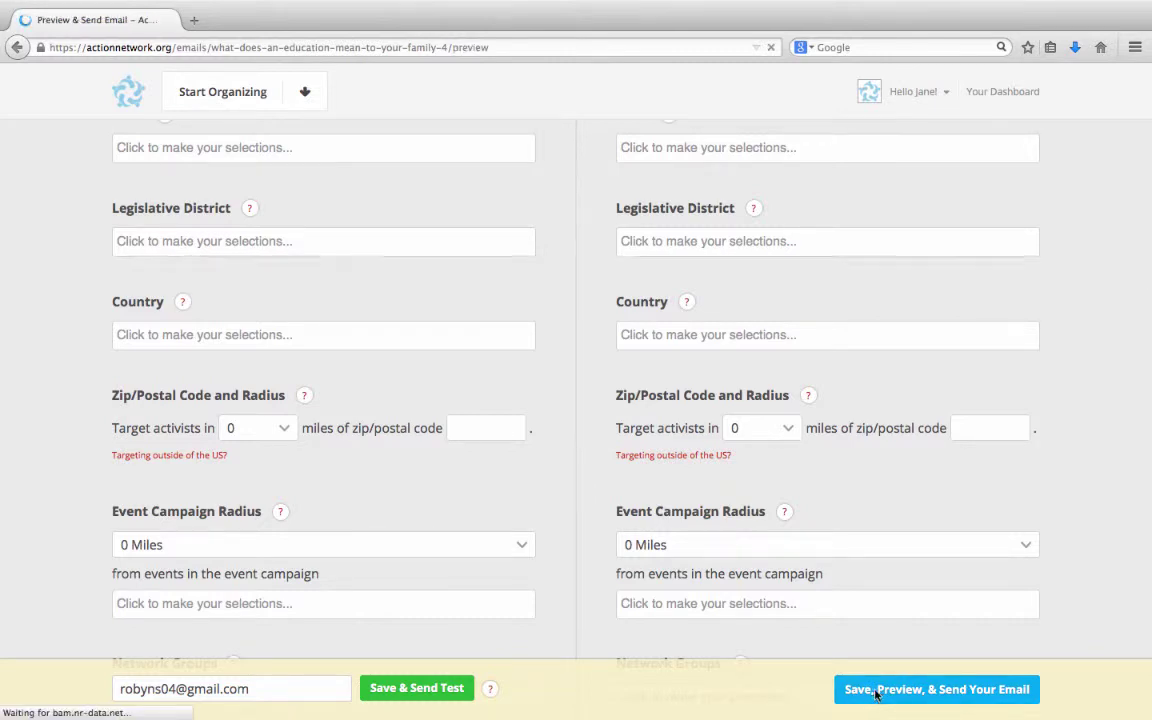
# - Refresh the email preview to update the recipient calculation, and send the email immediately to the group's list
pyautogui.scroll(-1, 239, 411)
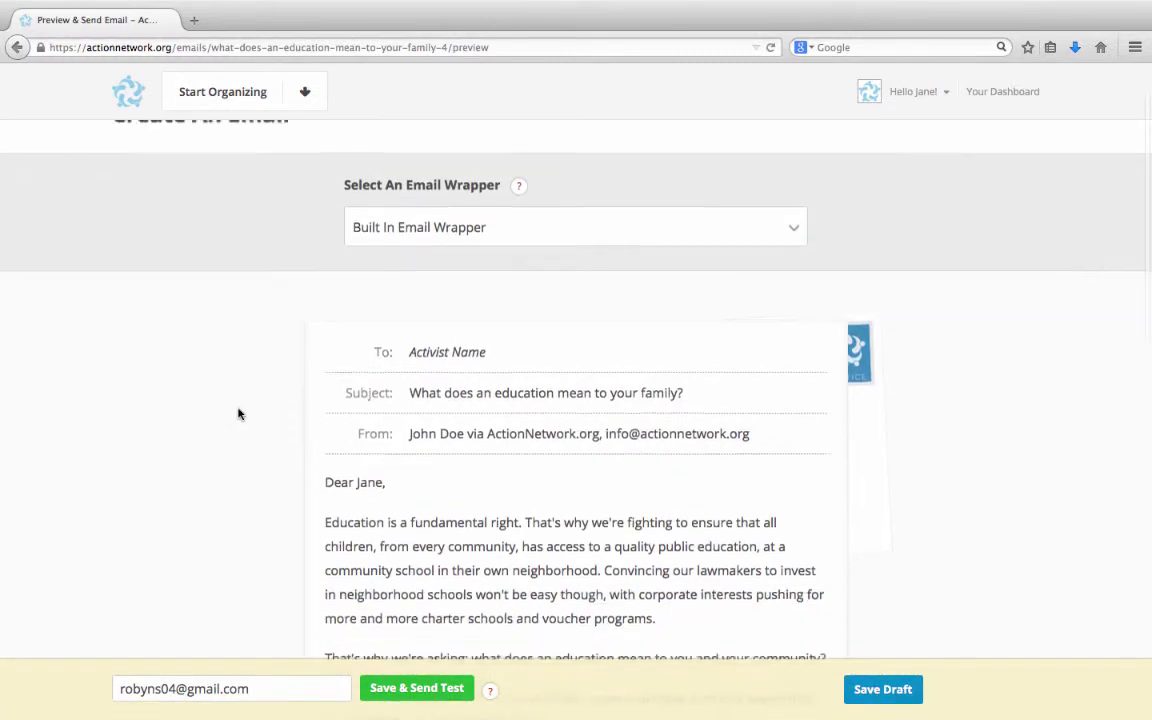
pyautogui.scroll(-7, 239, 412)
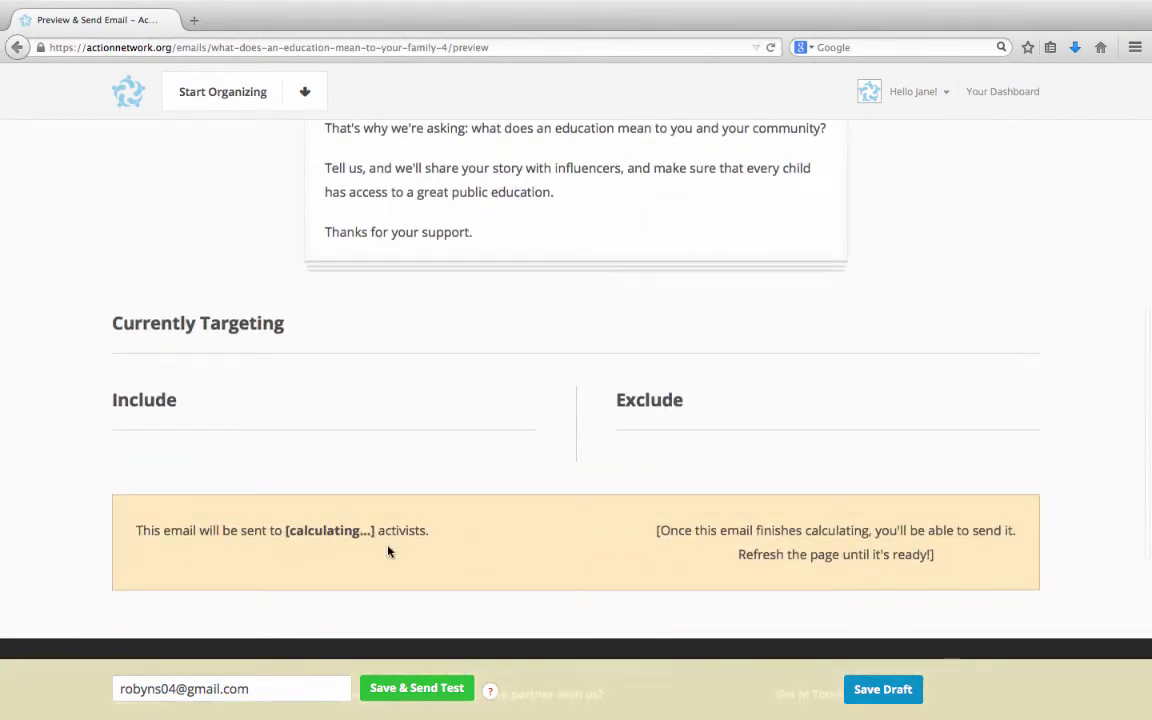
pyautogui.click(772, 48)
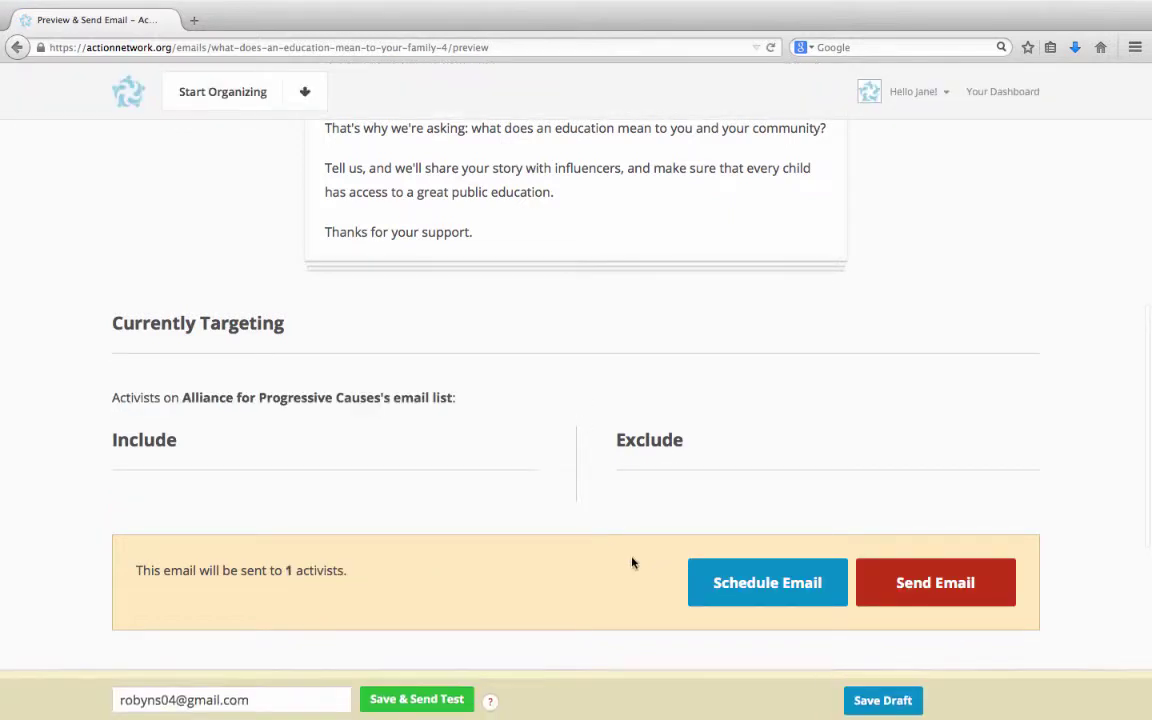
pyautogui.click(953, 586)
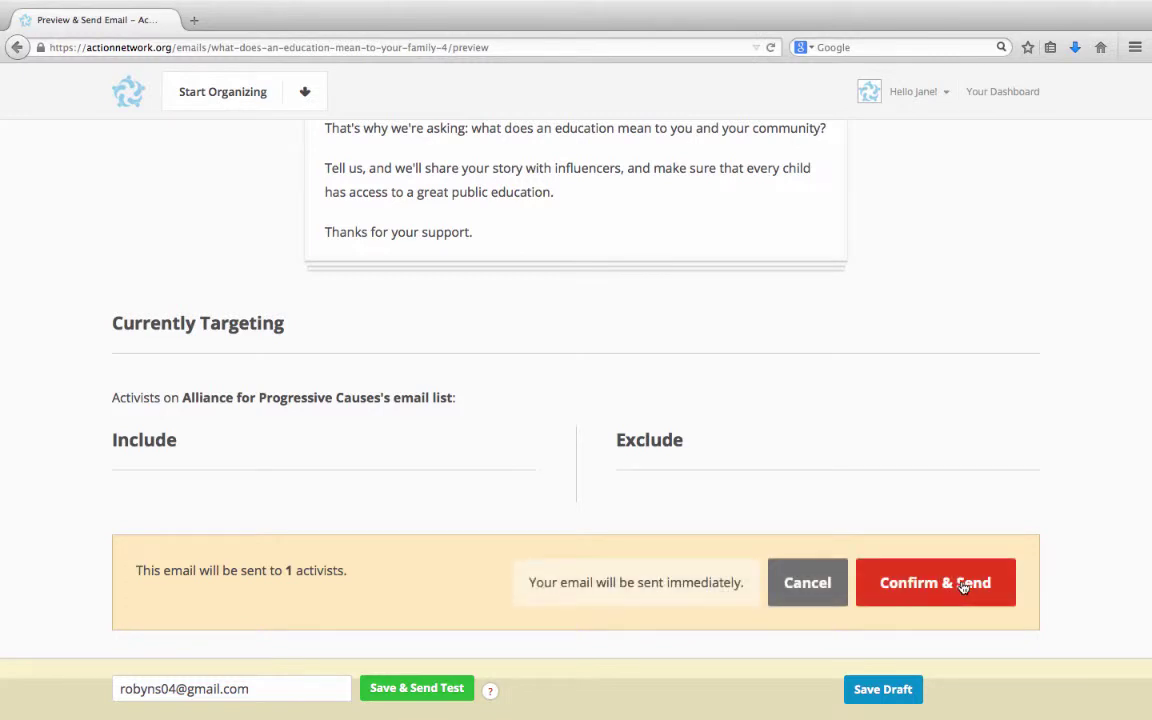
pyautogui.click(963, 586)
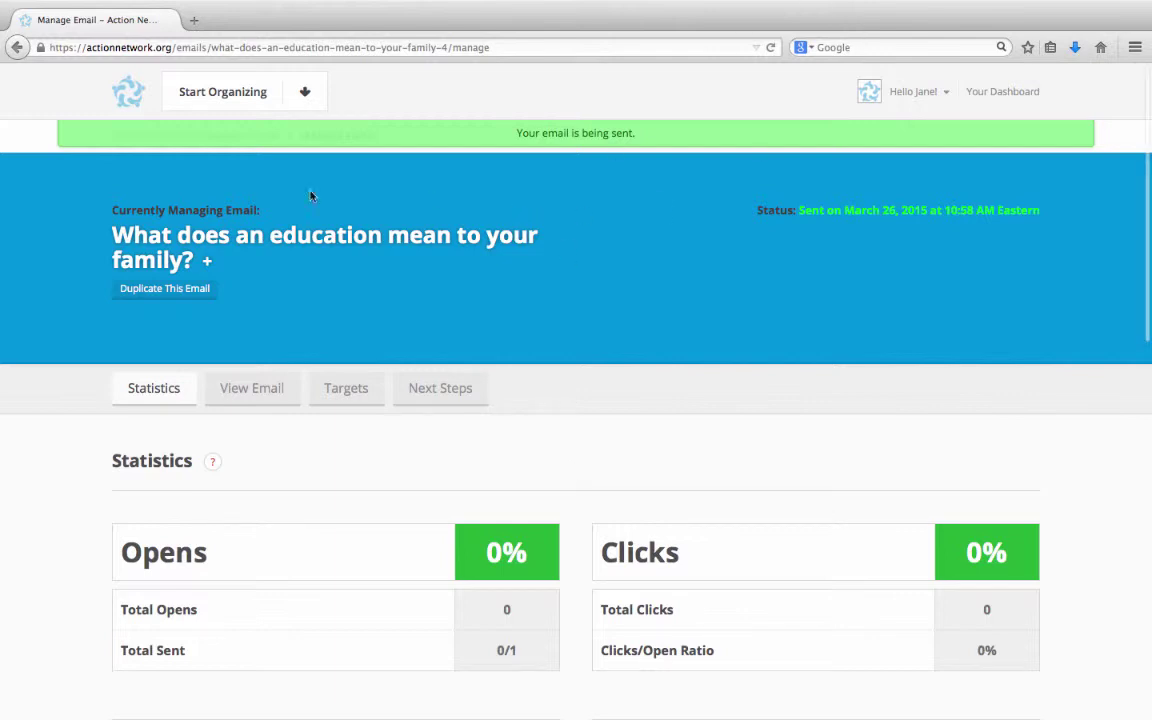
# - Open the Coalition Education Campaign Actions package from the Progressive Solutions group's actions and examine its action statistics and totals
pyautogui.click(132, 95)
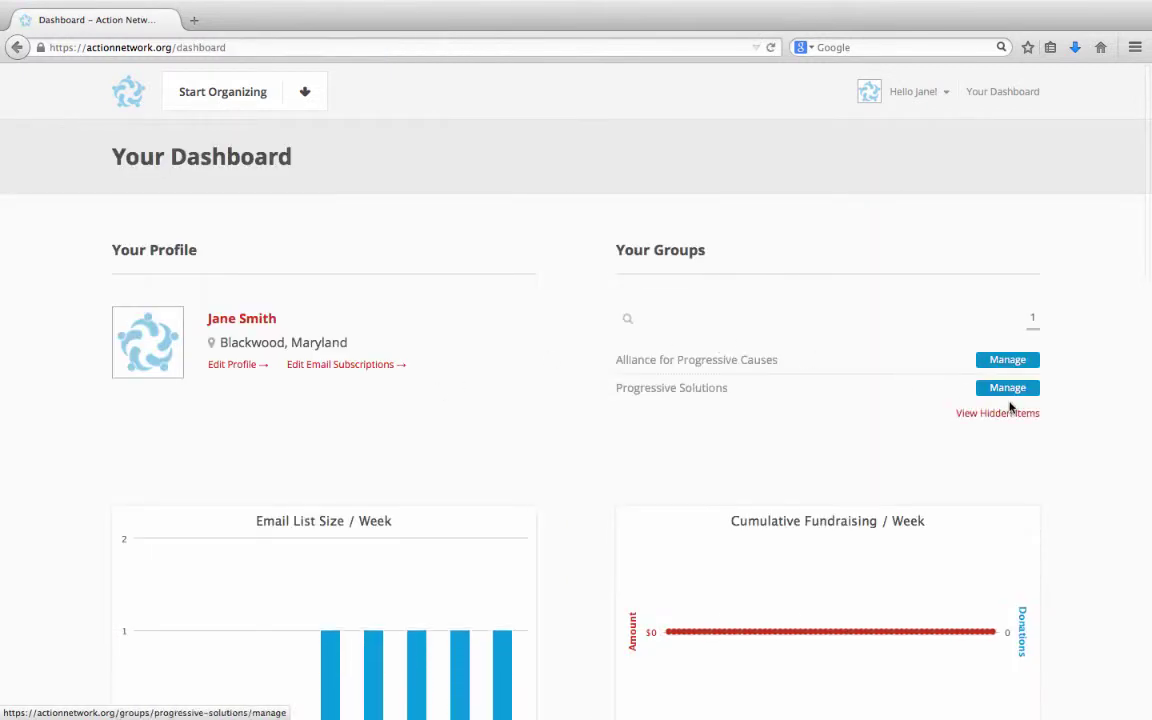
pyautogui.click(1009, 390)
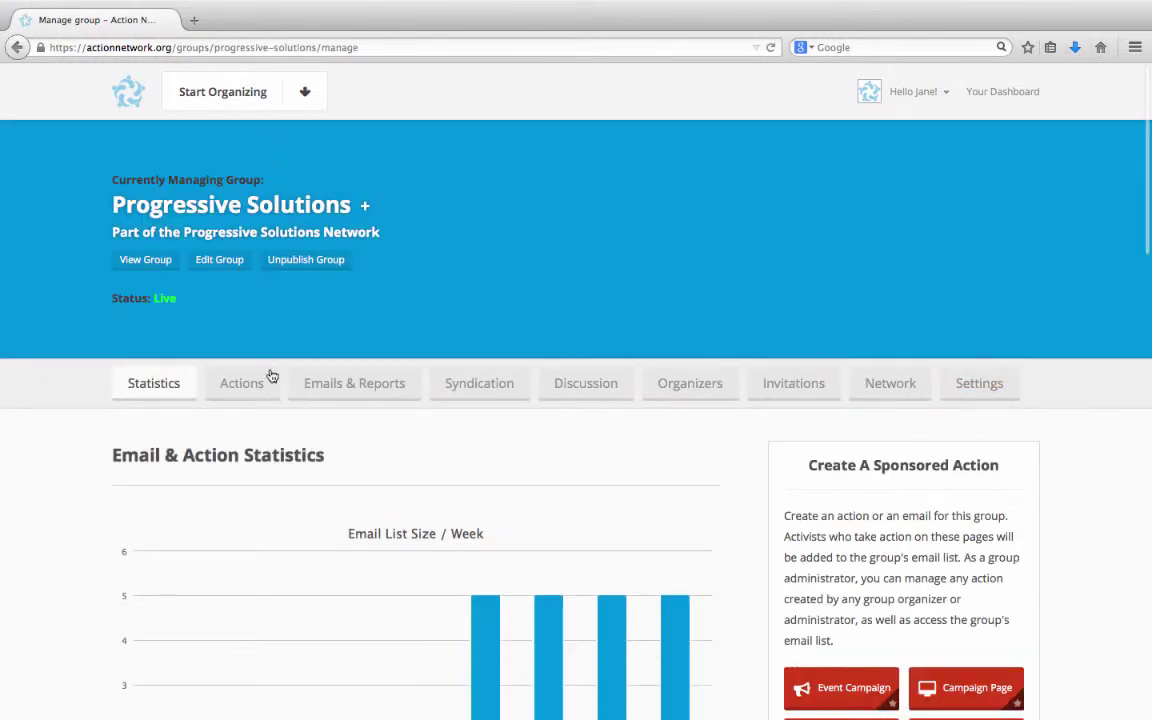
pyautogui.click(262, 384)
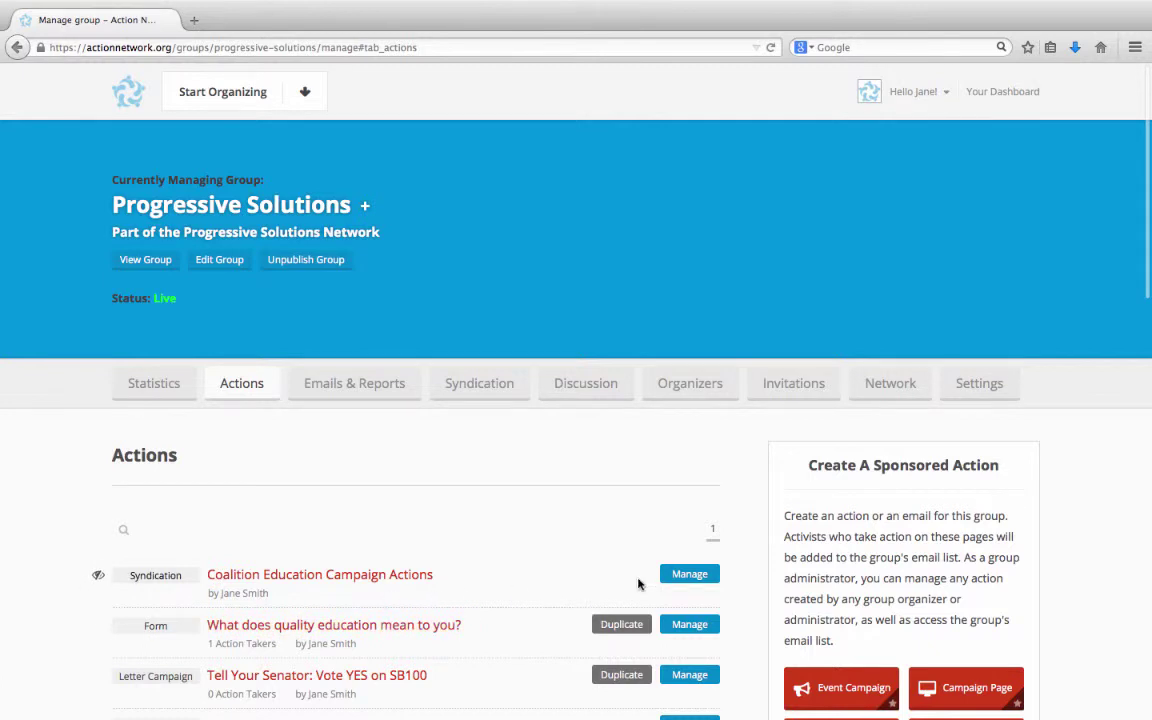
pyautogui.click(663, 578)
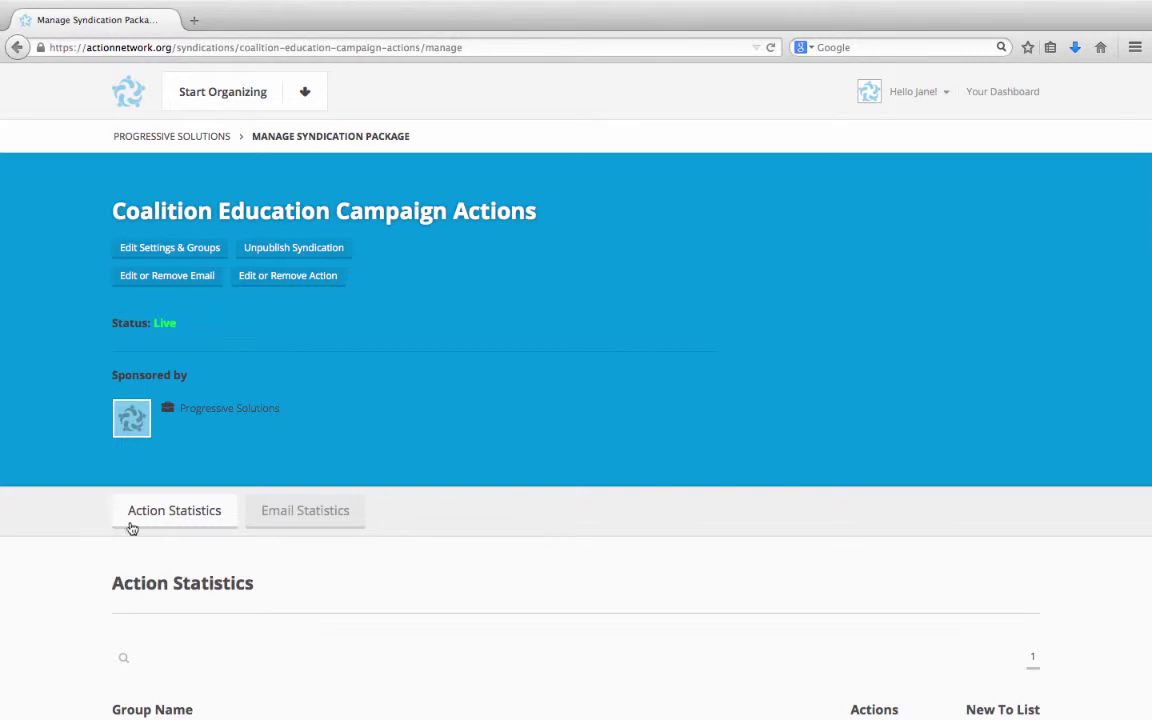
pyautogui.scroll(-5, 95, 541)
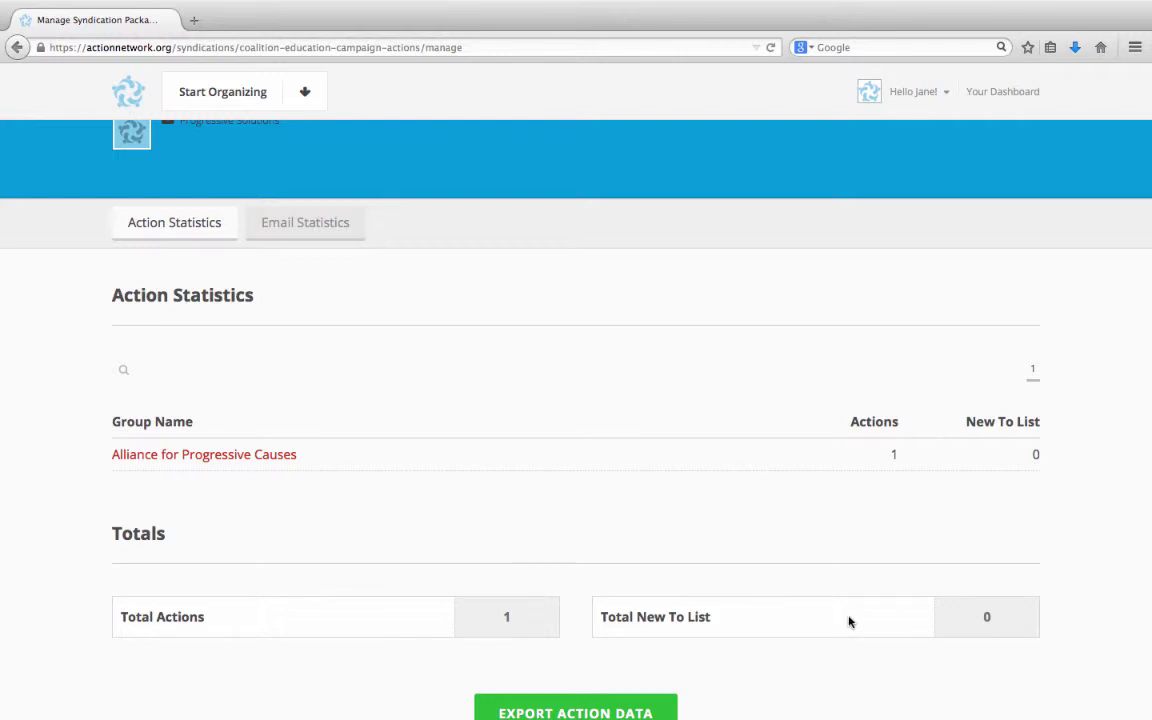
pyautogui.scroll(-3, 848, 621)
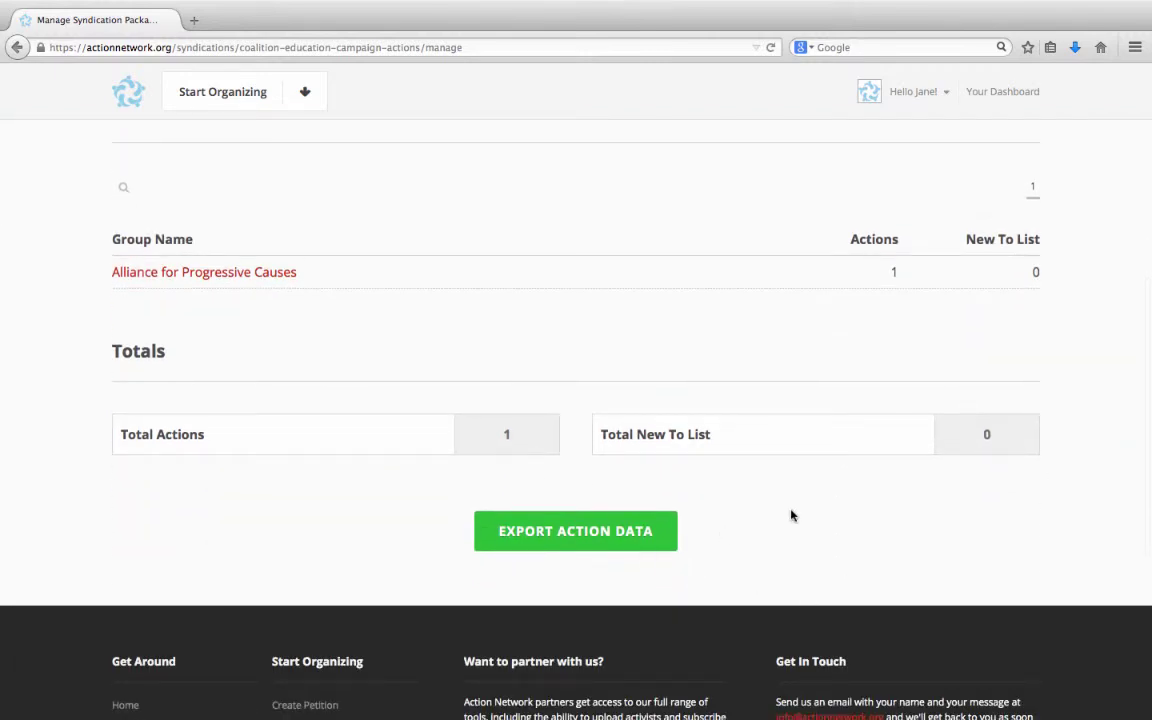
pyautogui.scroll(7, 791, 516)
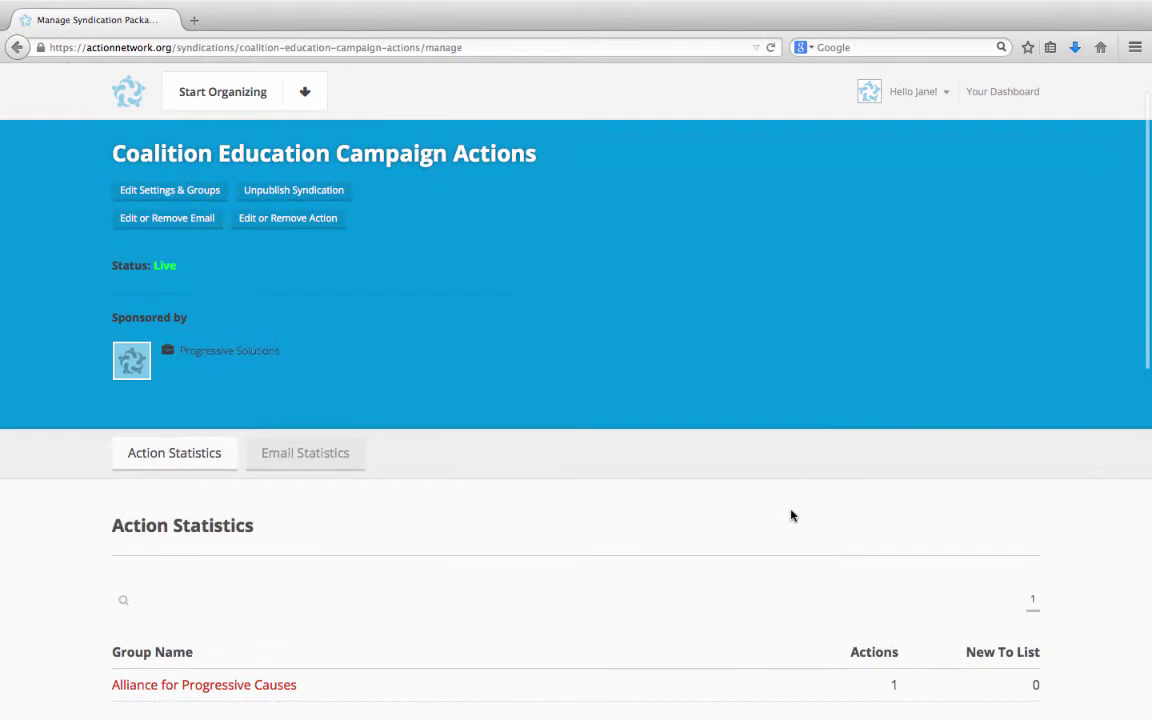
# - Examine the package's email statistics, including the detailed stats for Alliance for Progressive Causes, the totals and averages, and the export option
pyautogui.click(318, 455)
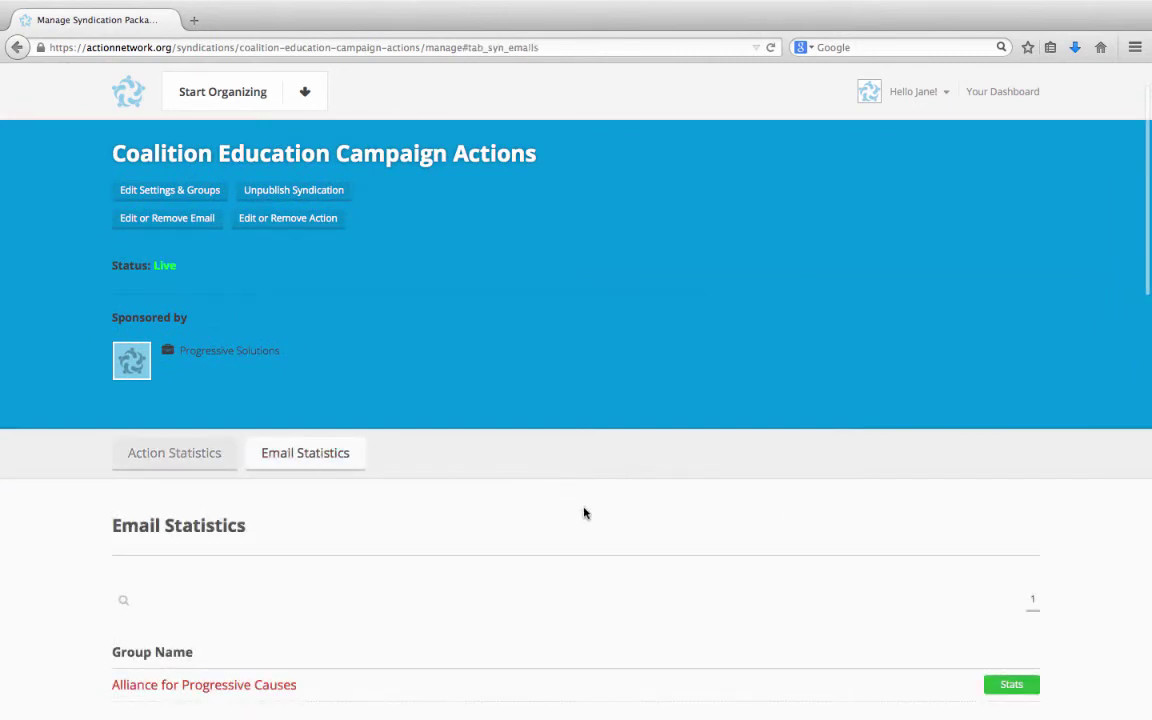
pyautogui.scroll(-3, 586, 514)
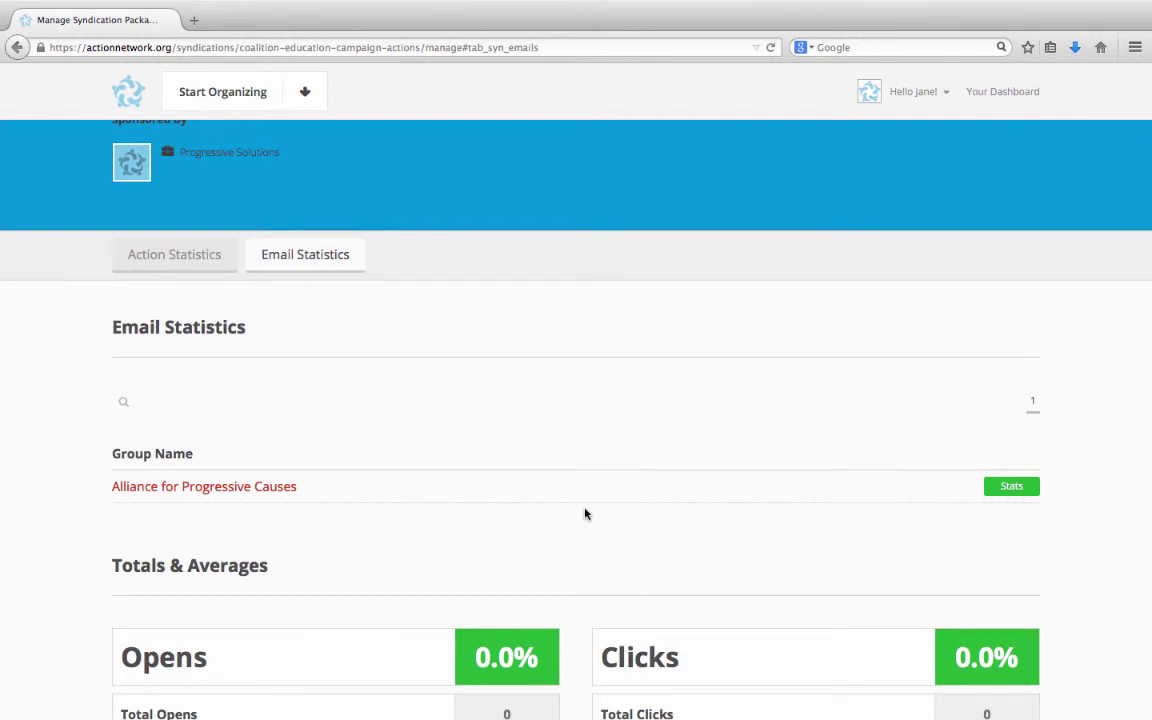
pyautogui.click(1010, 488)
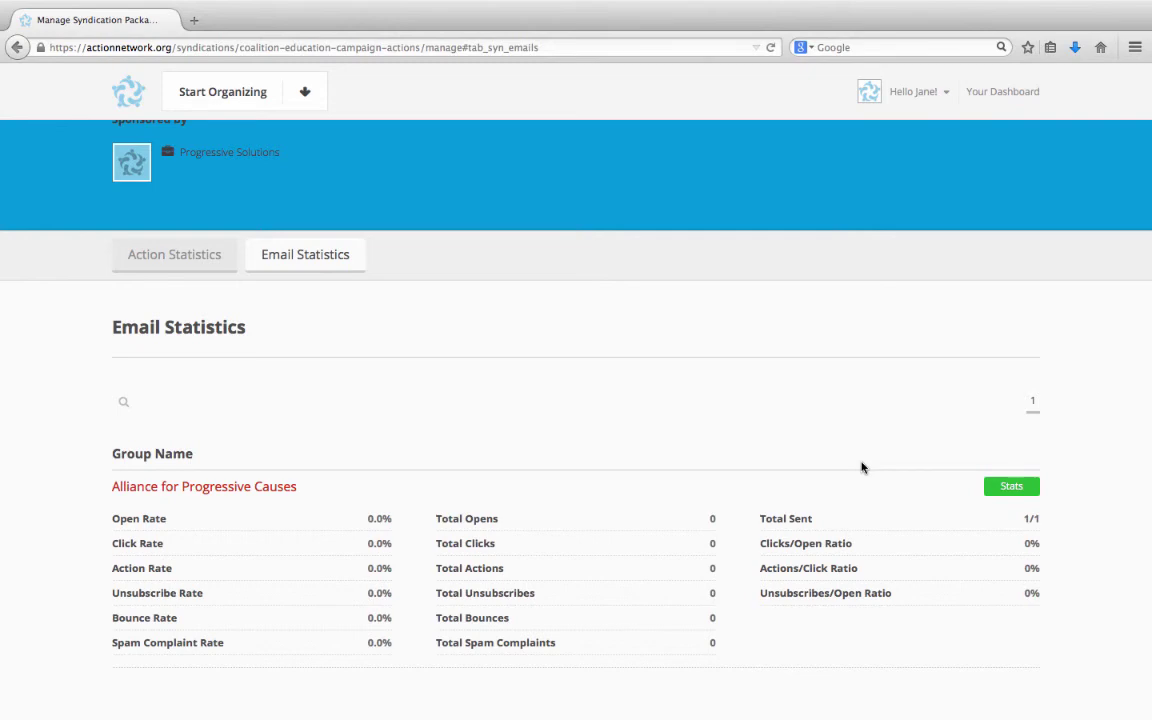
pyautogui.scroll(-5, 761, 491)
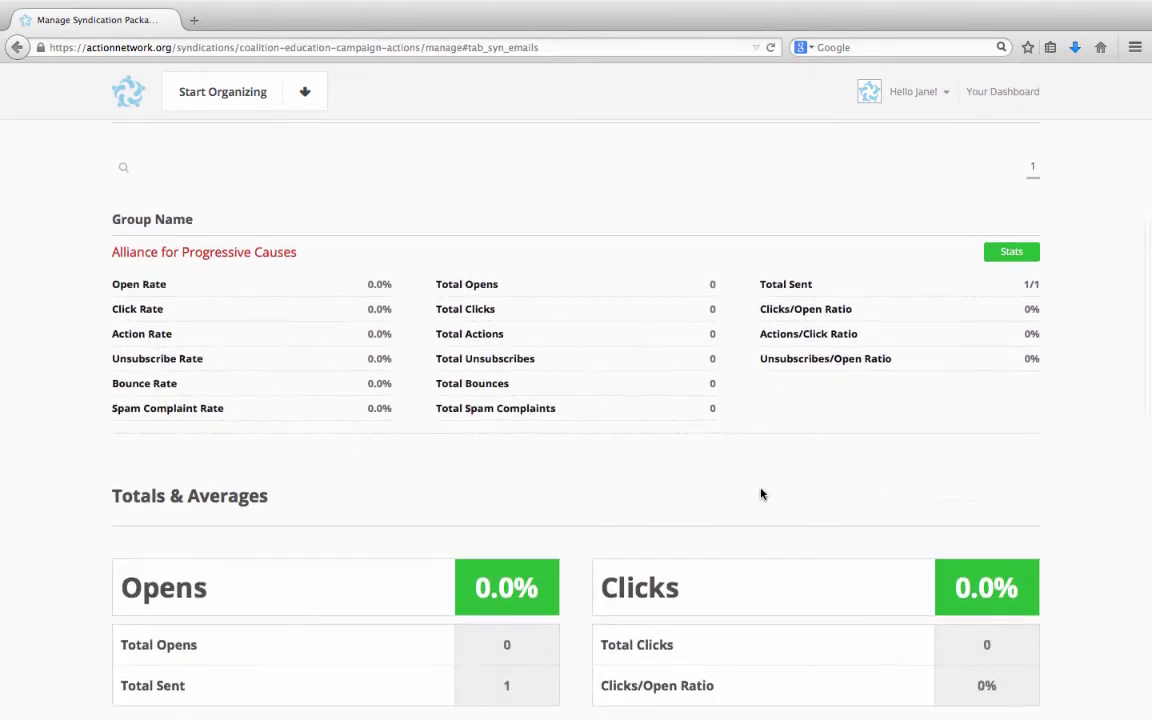
pyautogui.scroll(-5, 761, 494)
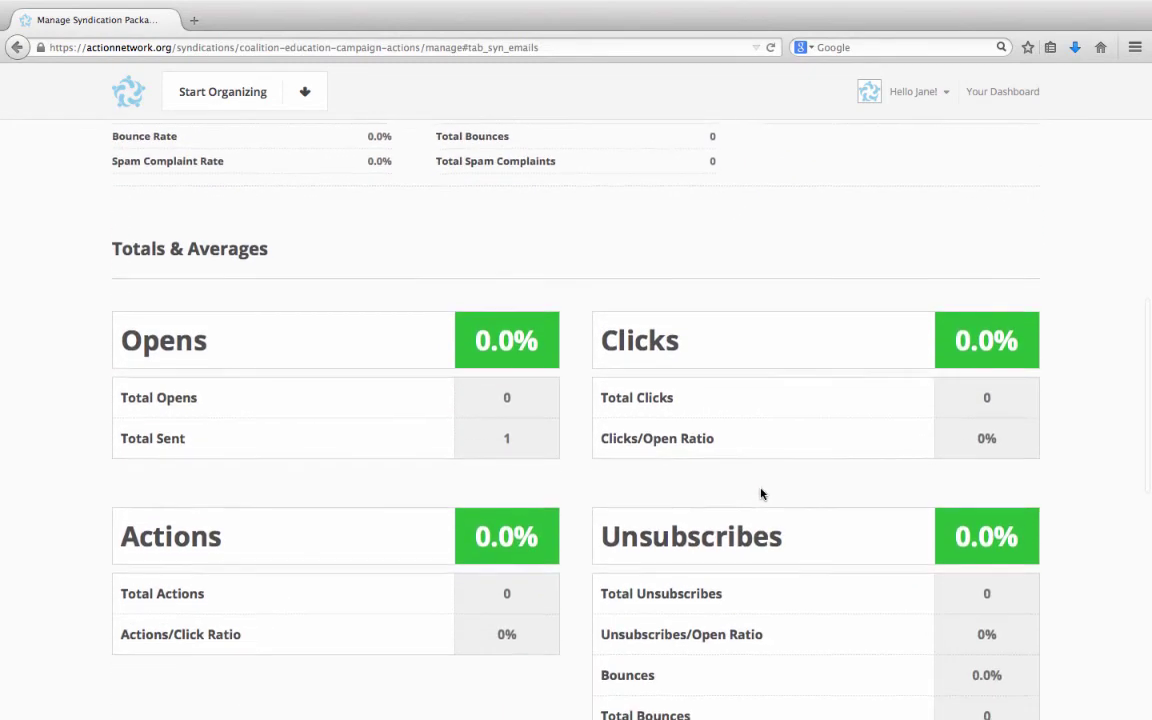
pyautogui.scroll(-1, 761, 494)
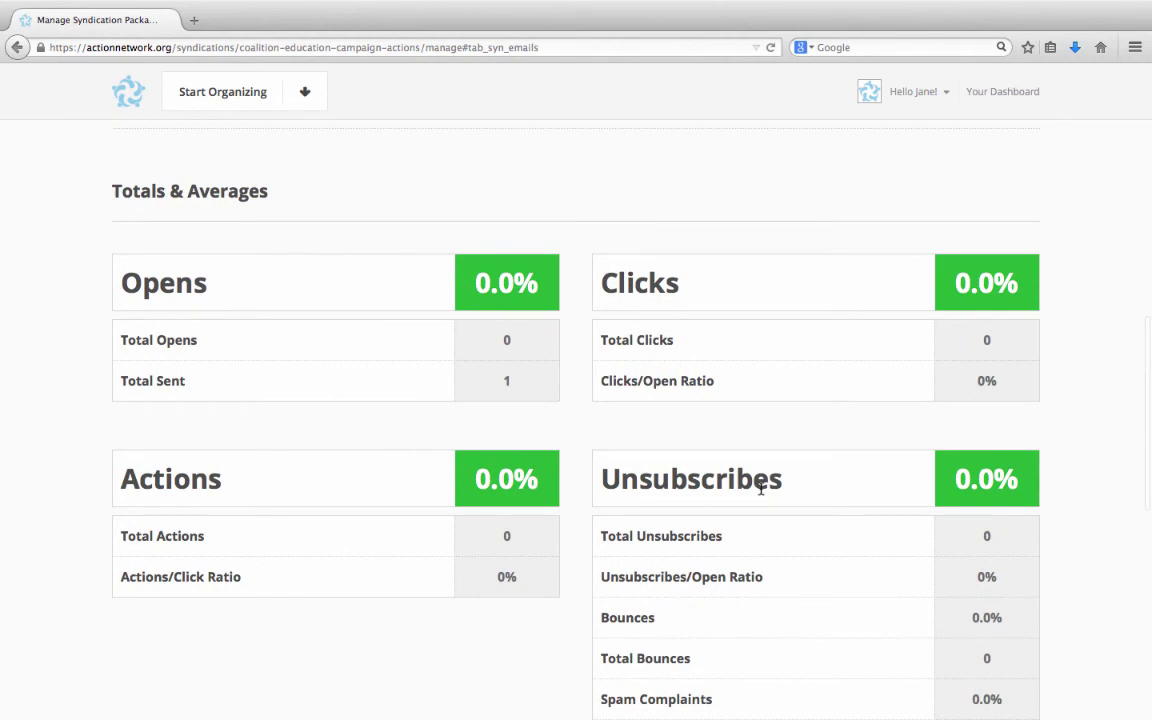
pyautogui.scroll(-5, 761, 488)
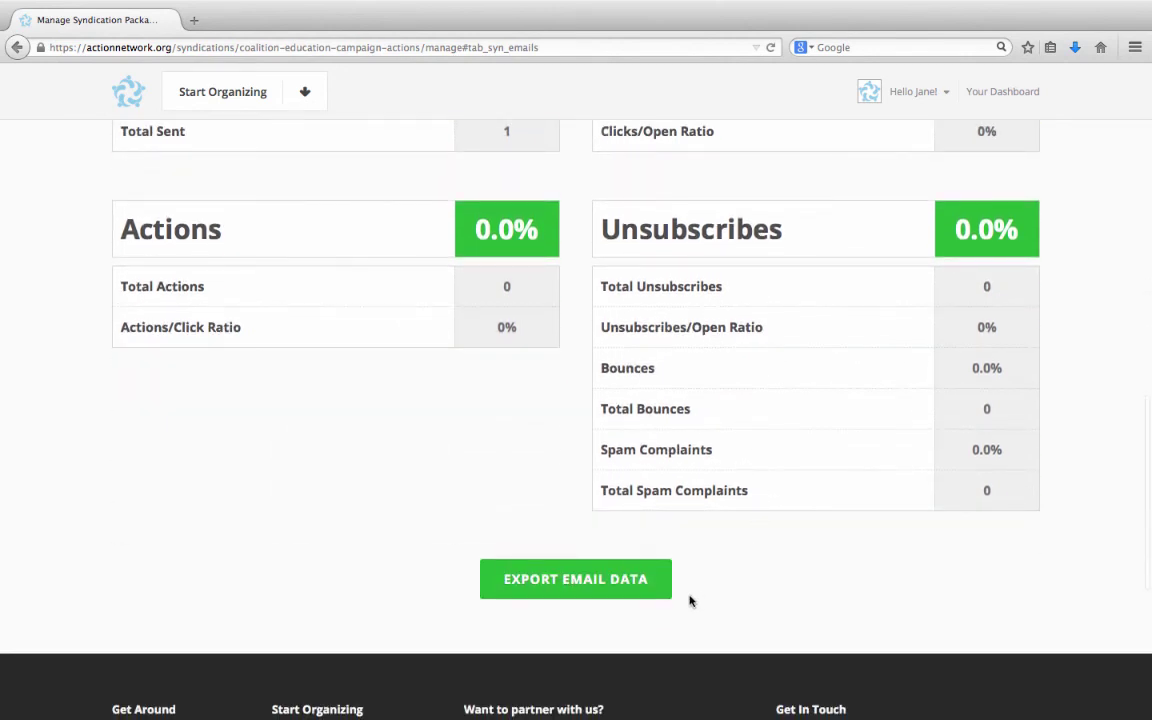